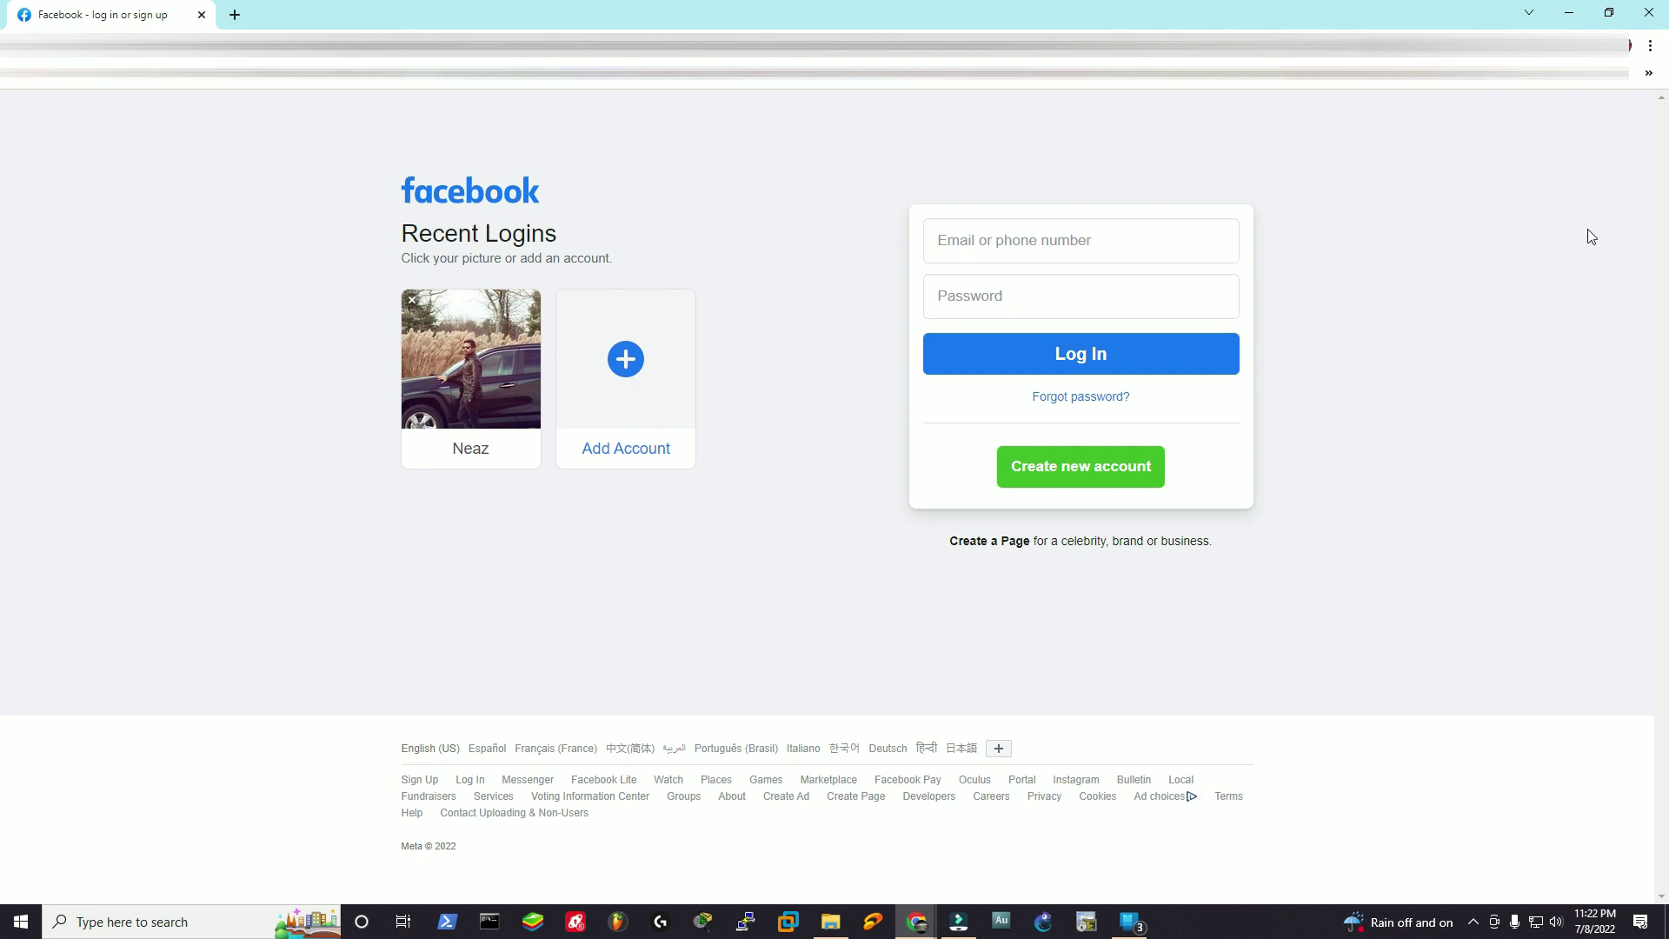
- Open Chrome's Passwords settings, confirm password saving and auto sign-in are off, and return to Facebook
{"action": "left_click", "coordinate": [1650, 45]}
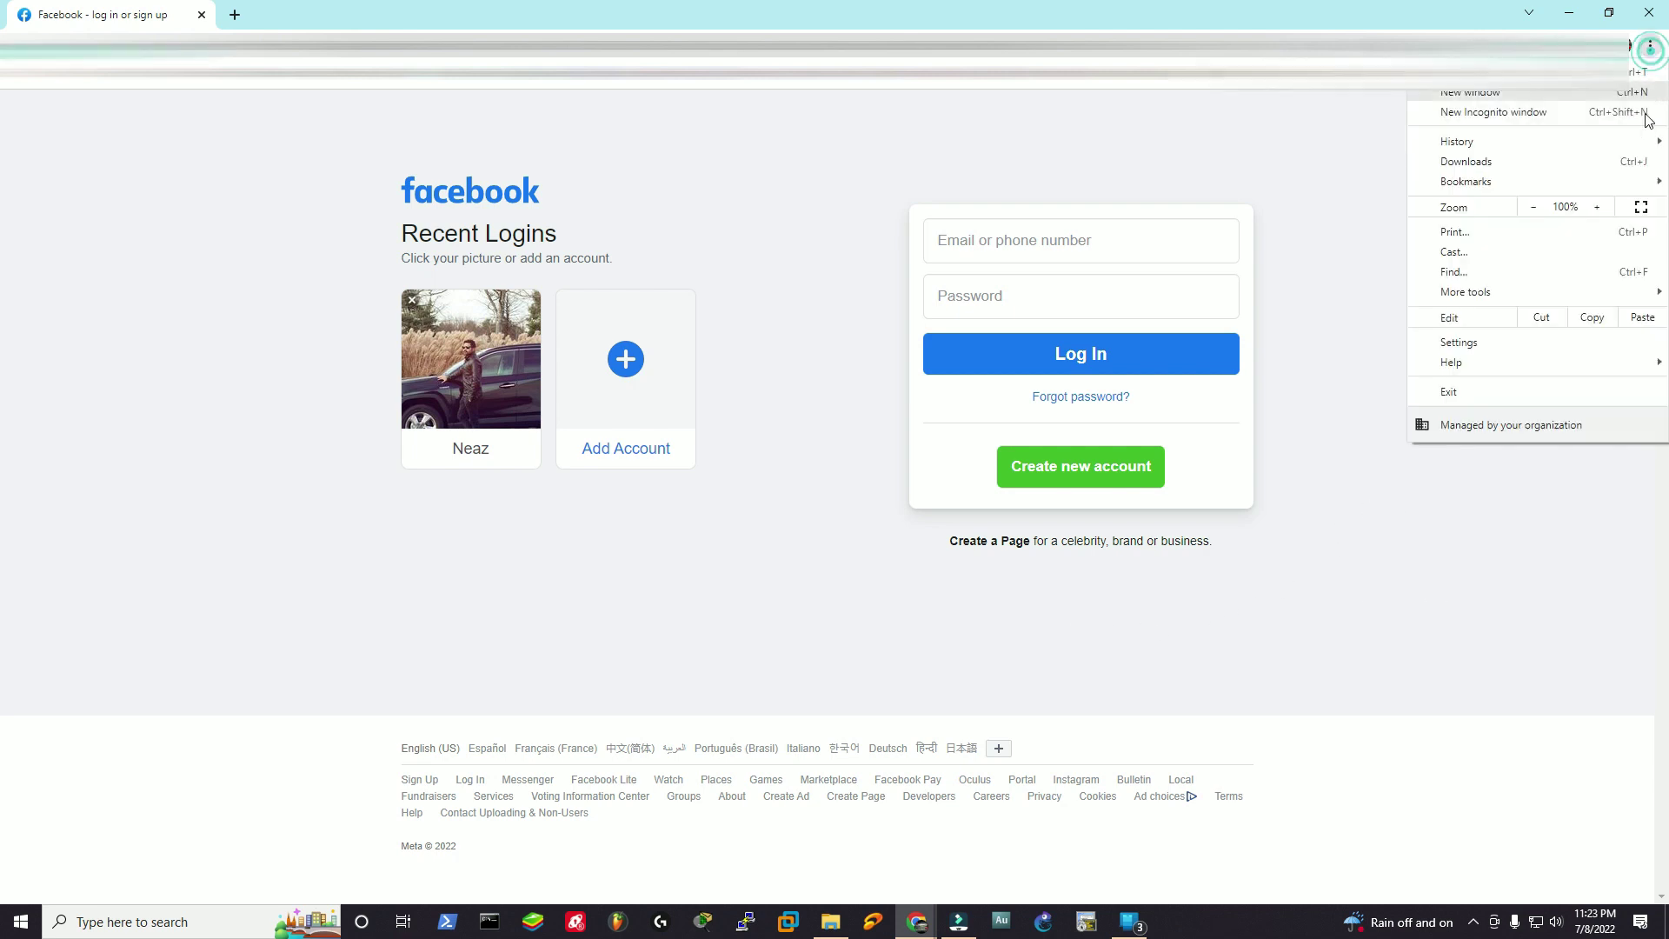
{"action": "left_click", "coordinate": [1503, 346]}
{"action": "left_click", "coordinate": [137, 197]}
{"action": "left_click", "coordinate": [634, 231]}
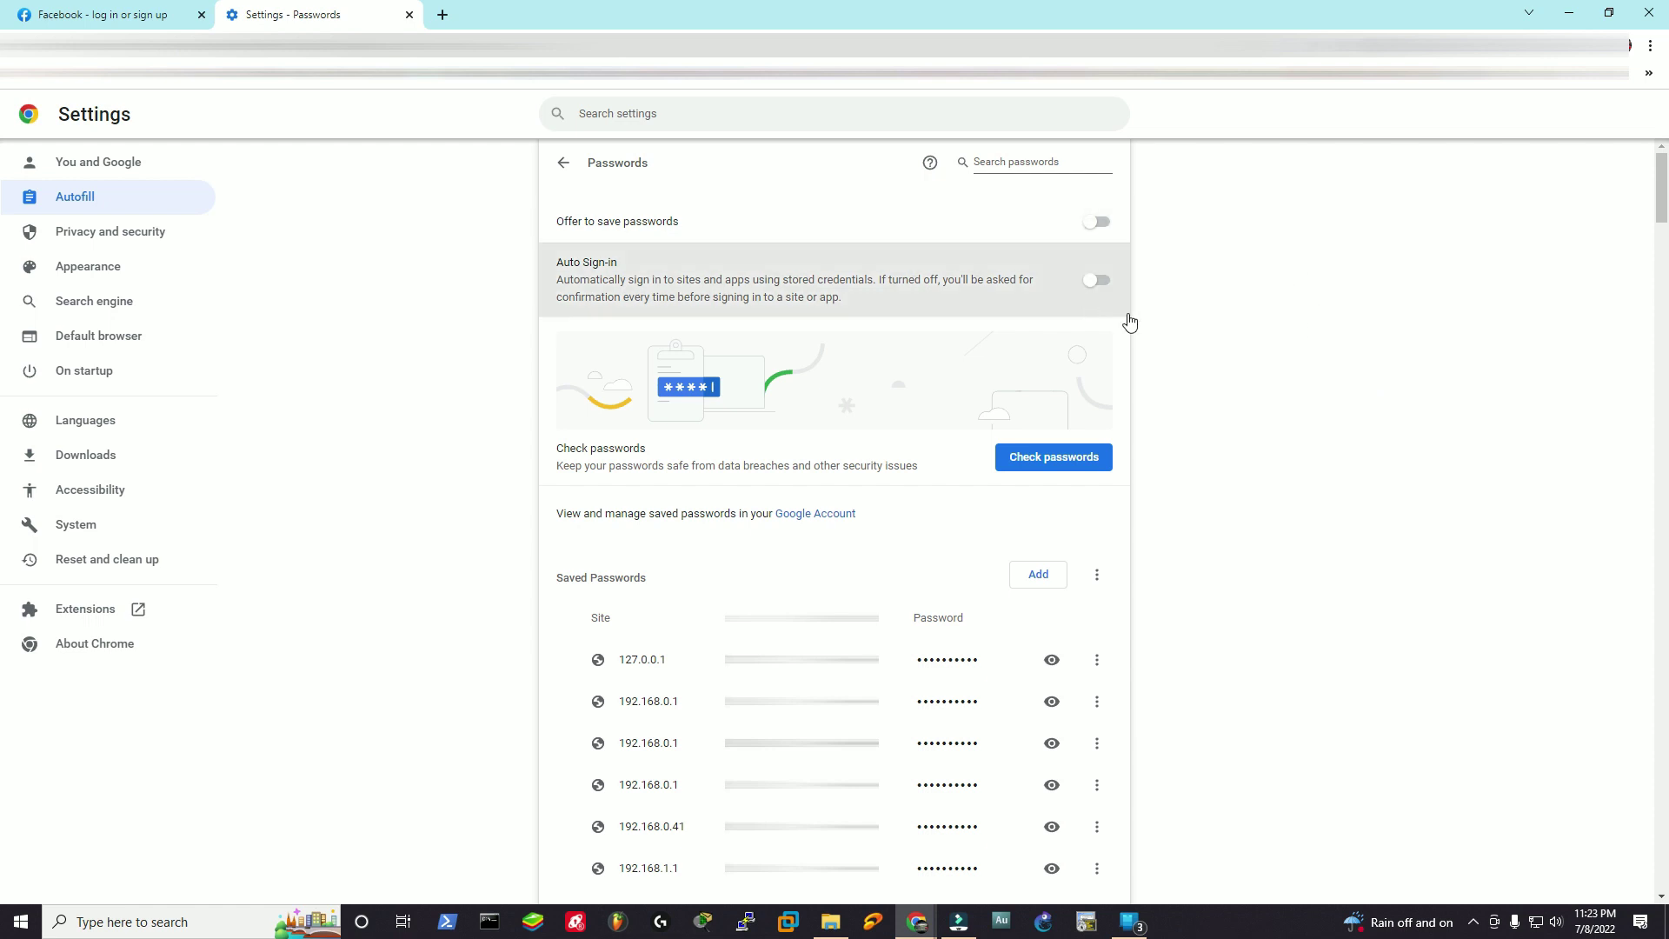
{"action": "left_click", "coordinate": [165, 15]}
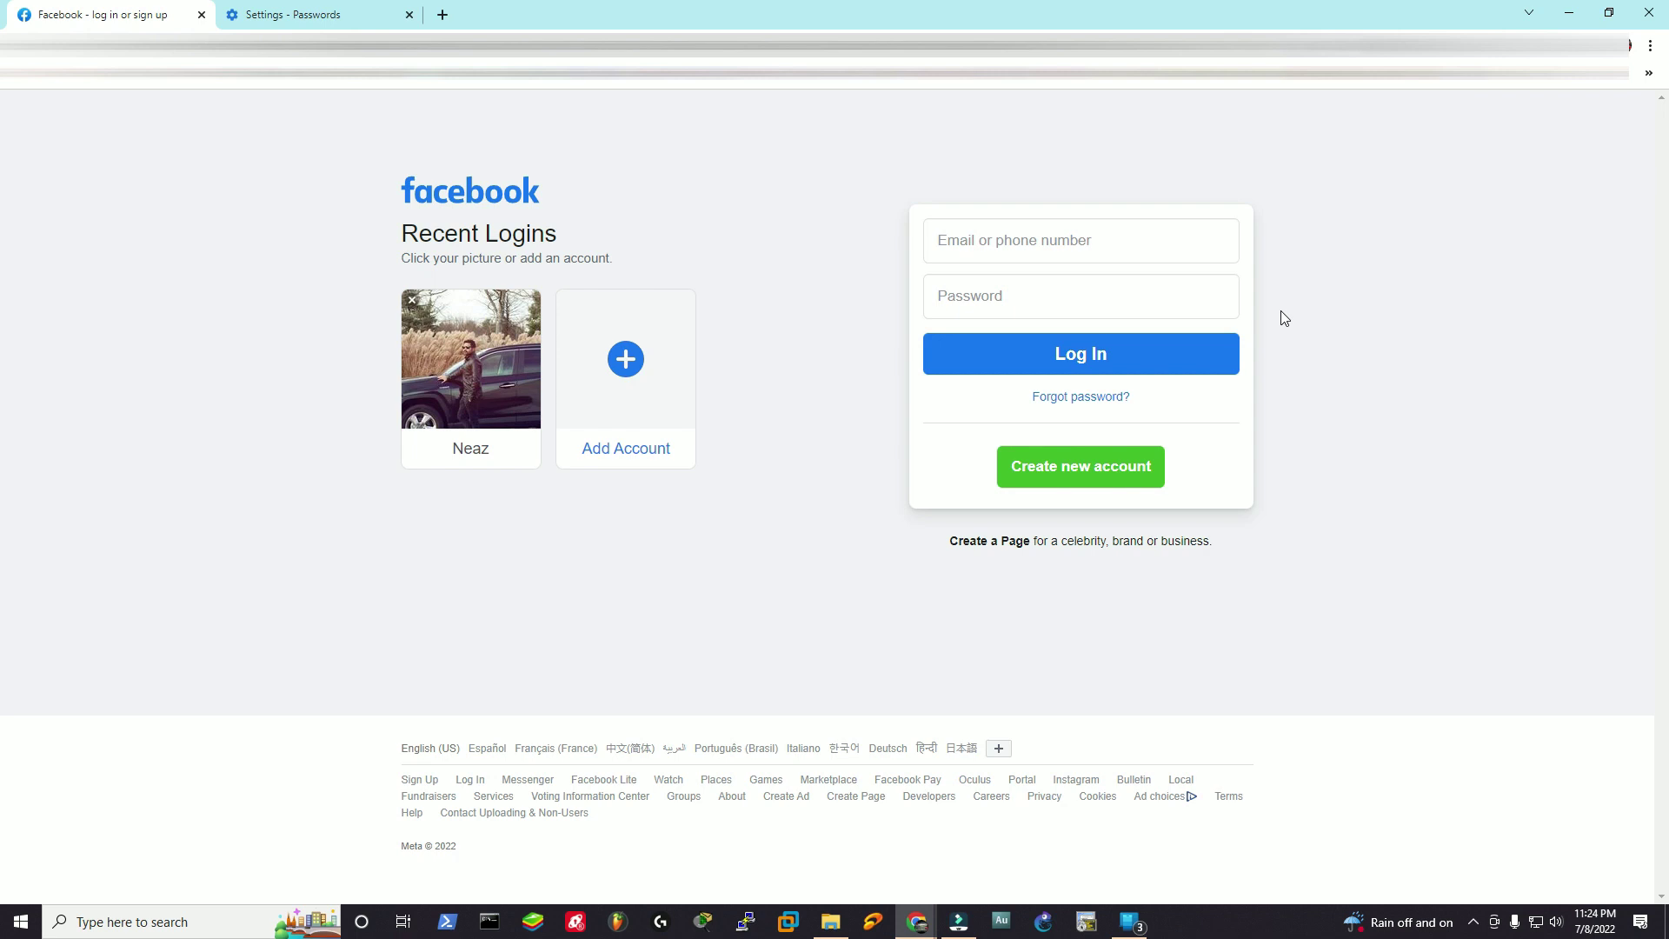
- Open the Dutch-Bangla Bank Internet Banking login in a new tab and select the User ID field
{"action": "key", "text": "ctrl+t"}
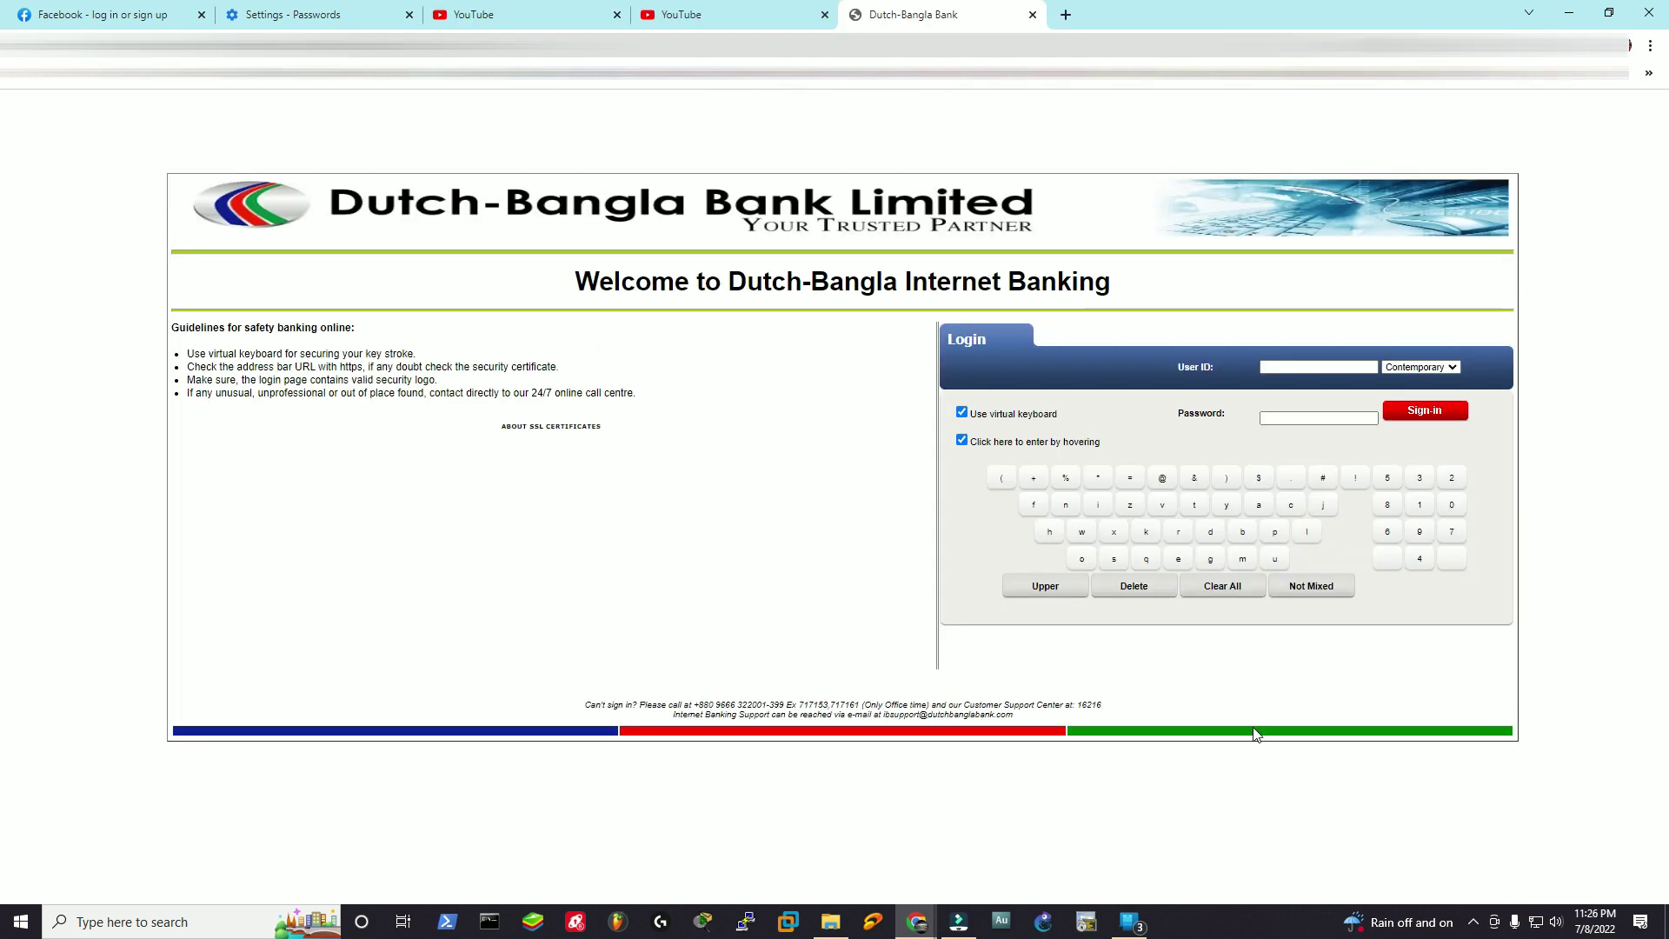
{"action": "left_click", "coordinate": [1269, 365]}
- Search YouTube for 'keepass', look over the results, then go back to the Facebook tab
{"action": "key", "text": "ctrl+shift+Tab"}
{"action": "left_click", "coordinate": [733, 113]}
{"action": "type", "text": "keepa"}
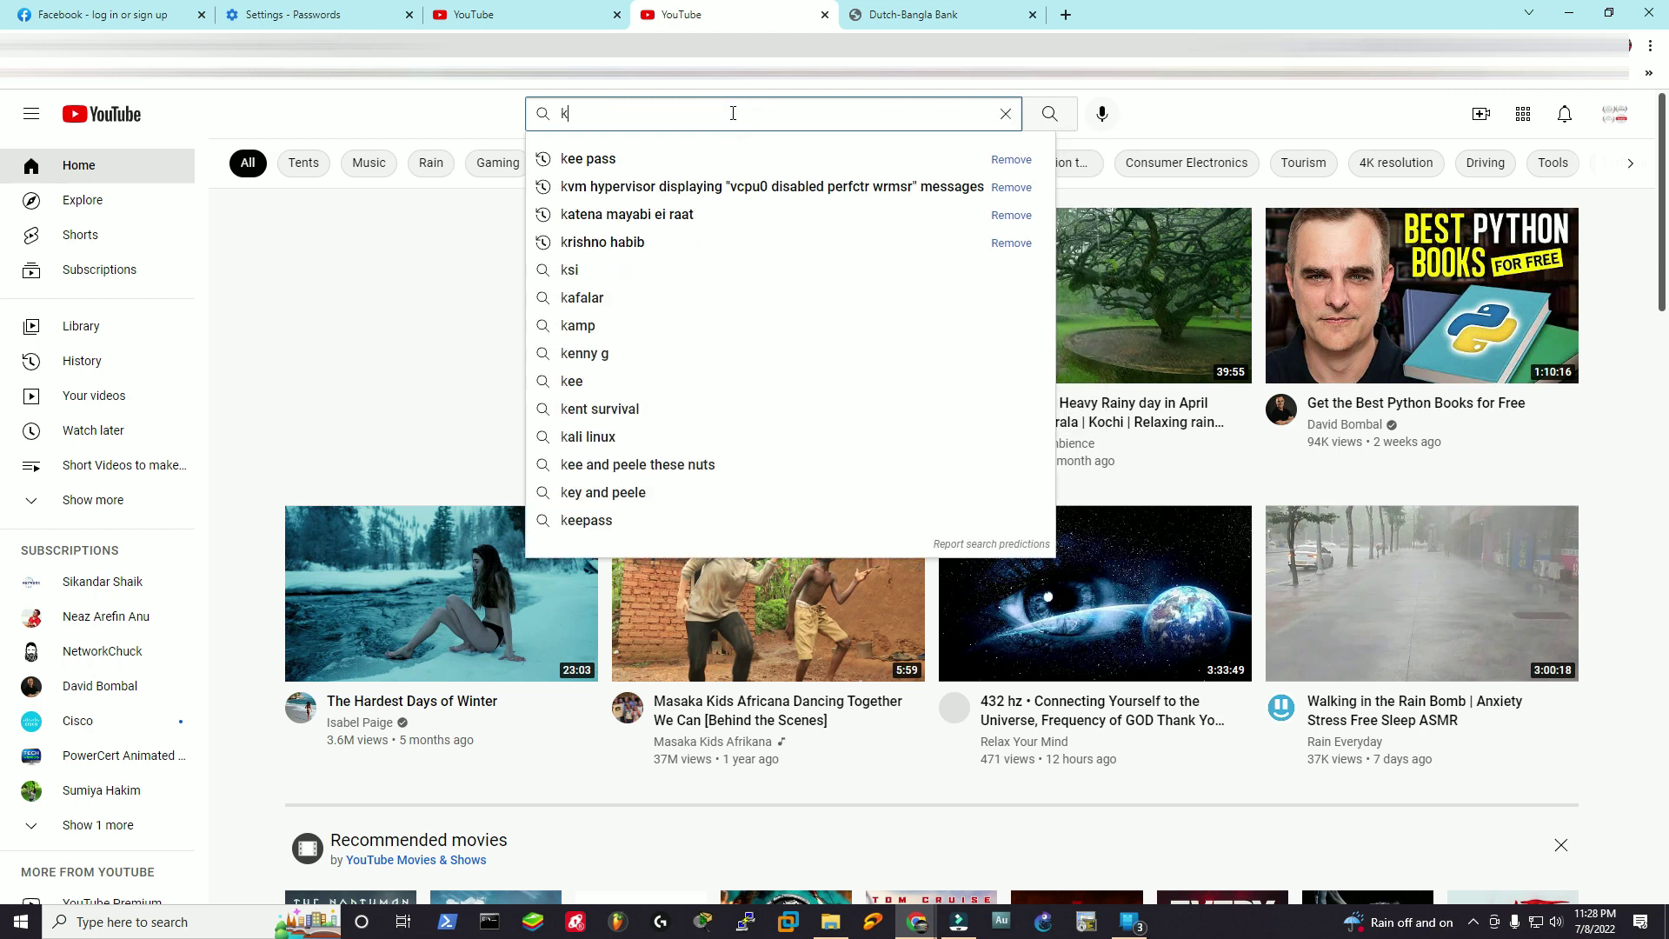
{"action": "type", "text": "ss"}
{"action": "key", "text": "Return"}
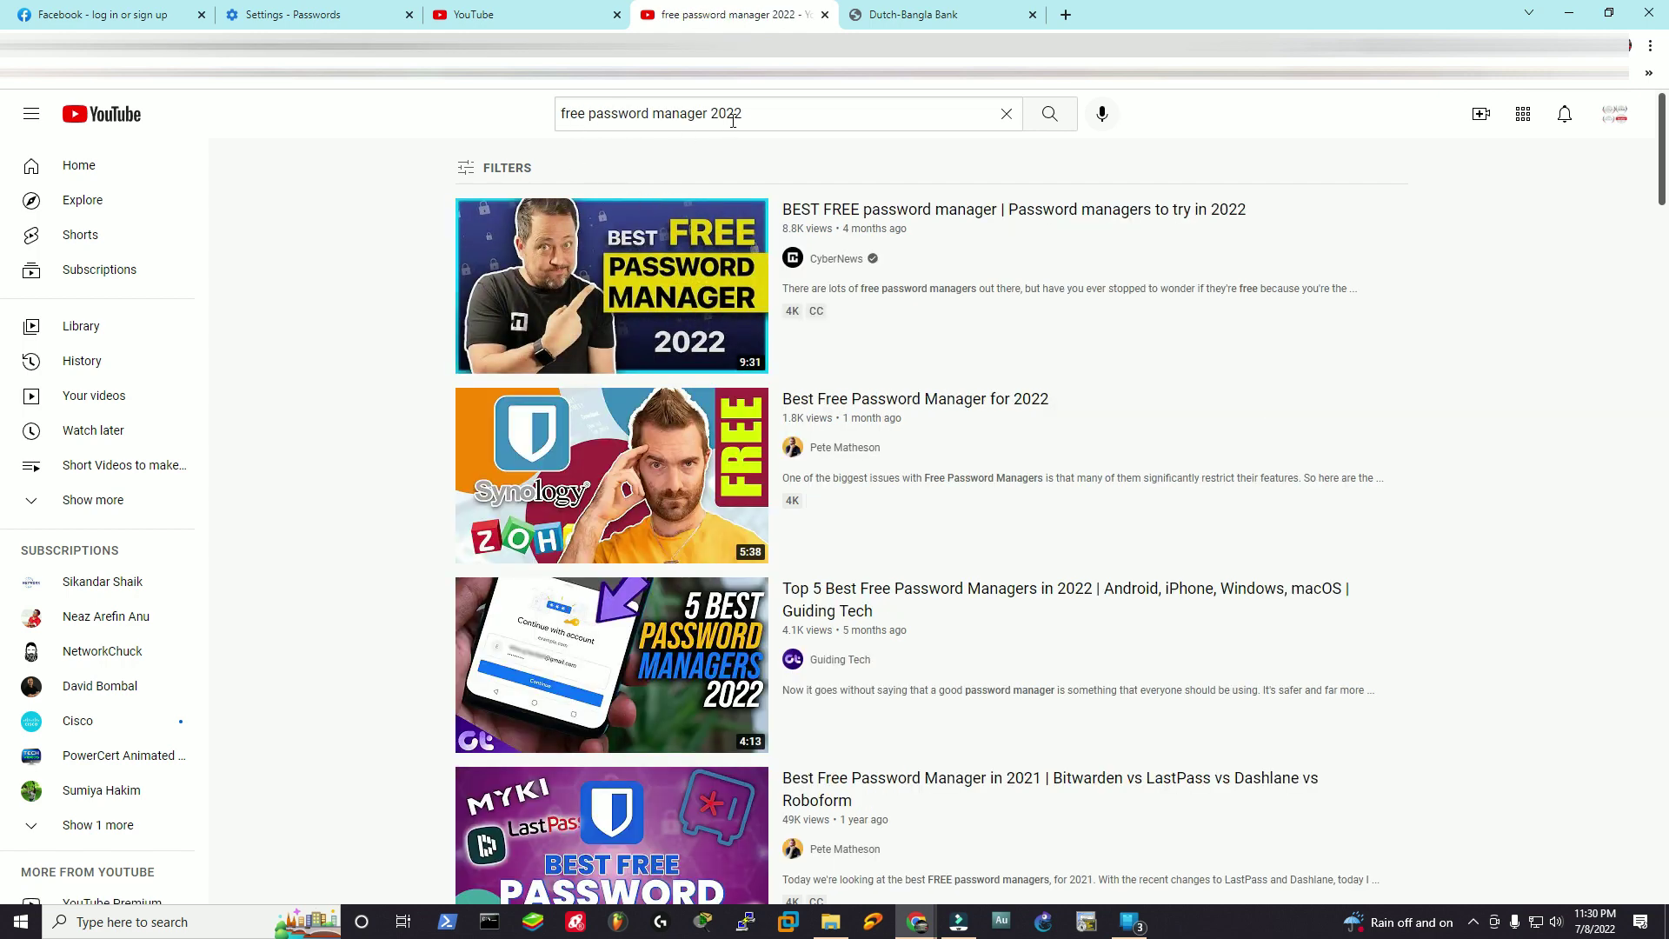
{"action": "mouse_move", "coordinate": [1223, 370]}
{"action": "key", "text": "ctrl+1"}
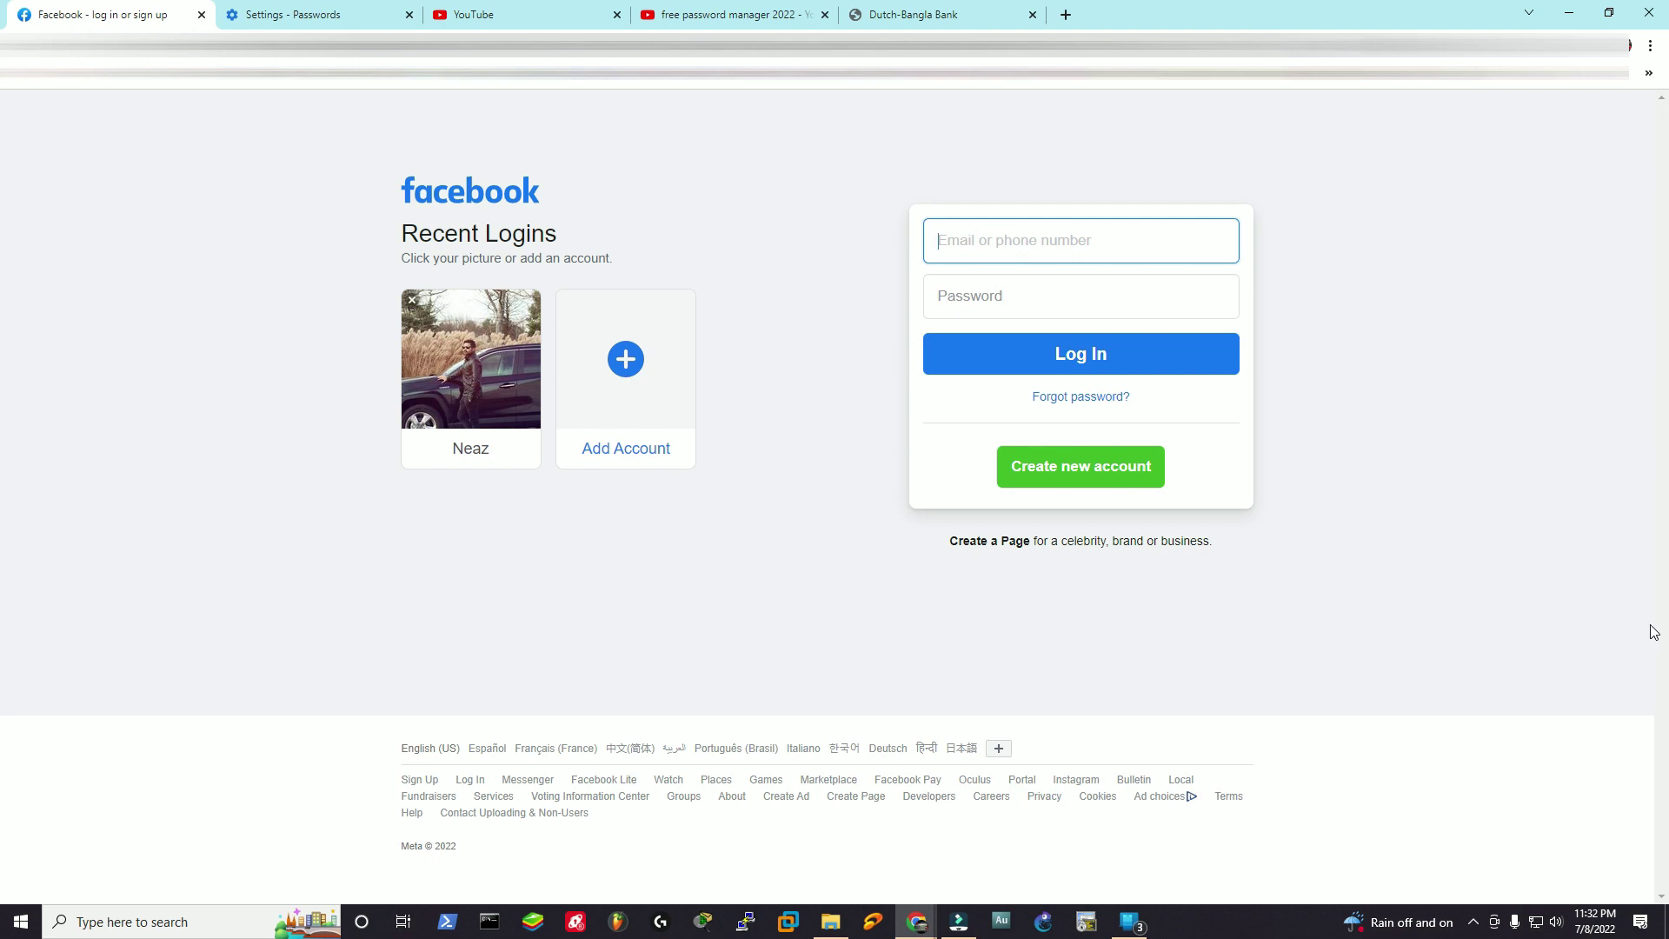
- Autofill the saved Facebook login from the password manager extension and log in
{"action": "left_click", "coordinate": [1543, 45]}
{"action": "left_click", "coordinate": [1238, 450]}
{"action": "left_click", "coordinate": [1078, 351]}
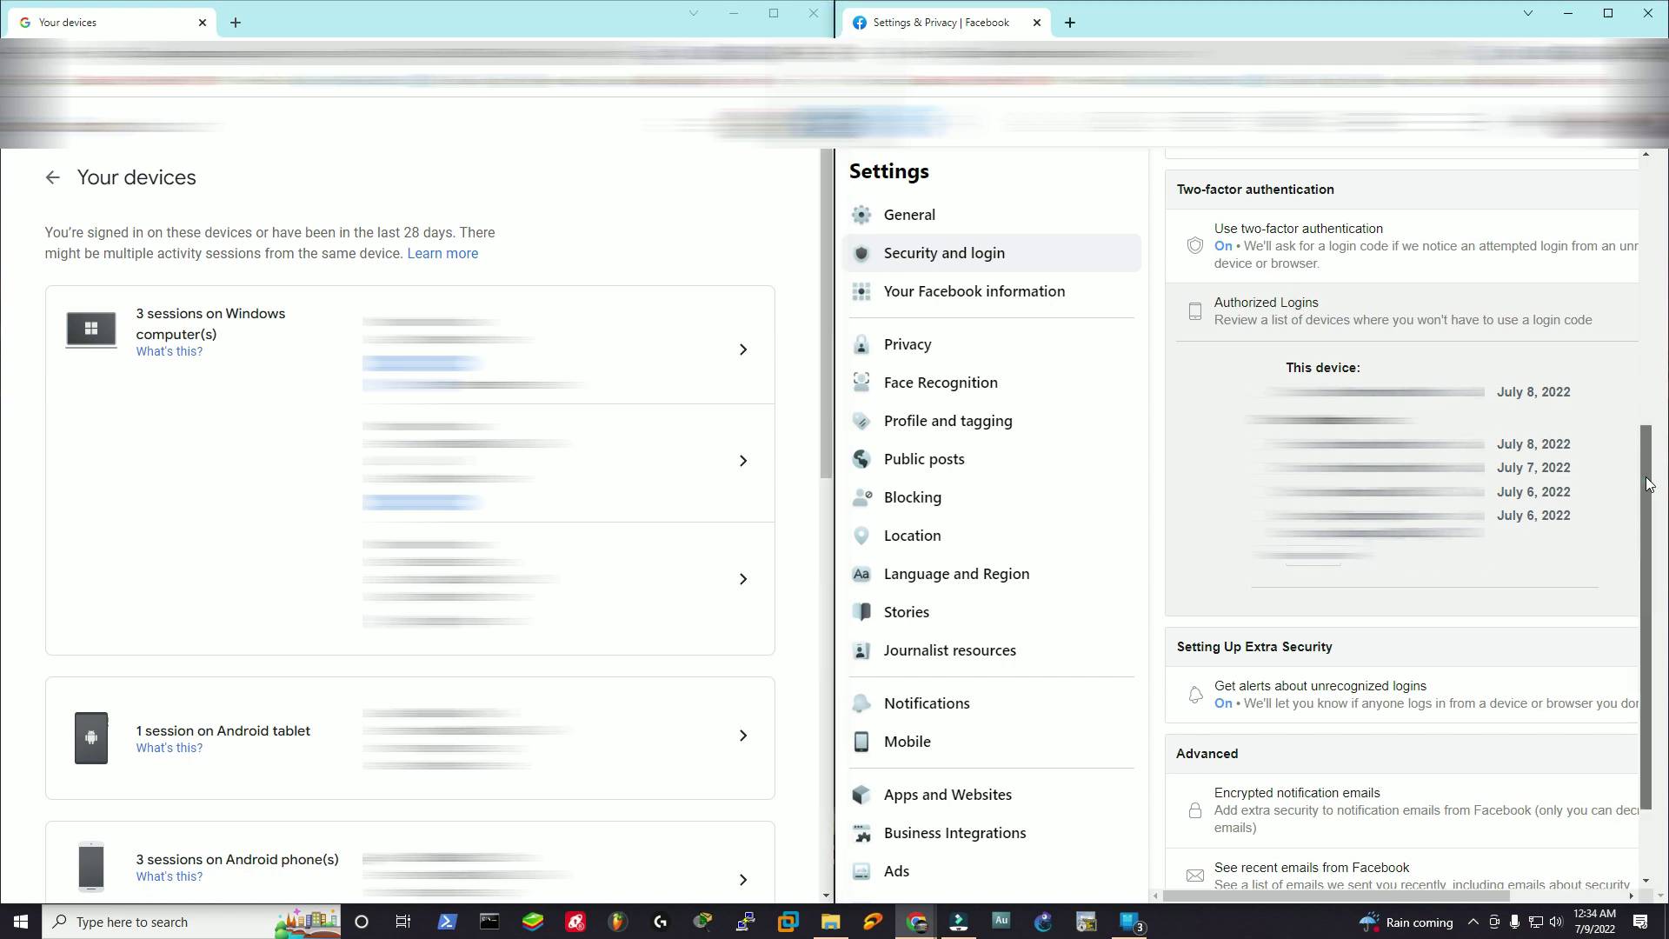
- Review the Authorized Logins list and the sessions on Google's Your devices page
{"action": "scroll", "coordinate": [1522, 416], "scroll_direction": "up", "scroll_amount": 1}
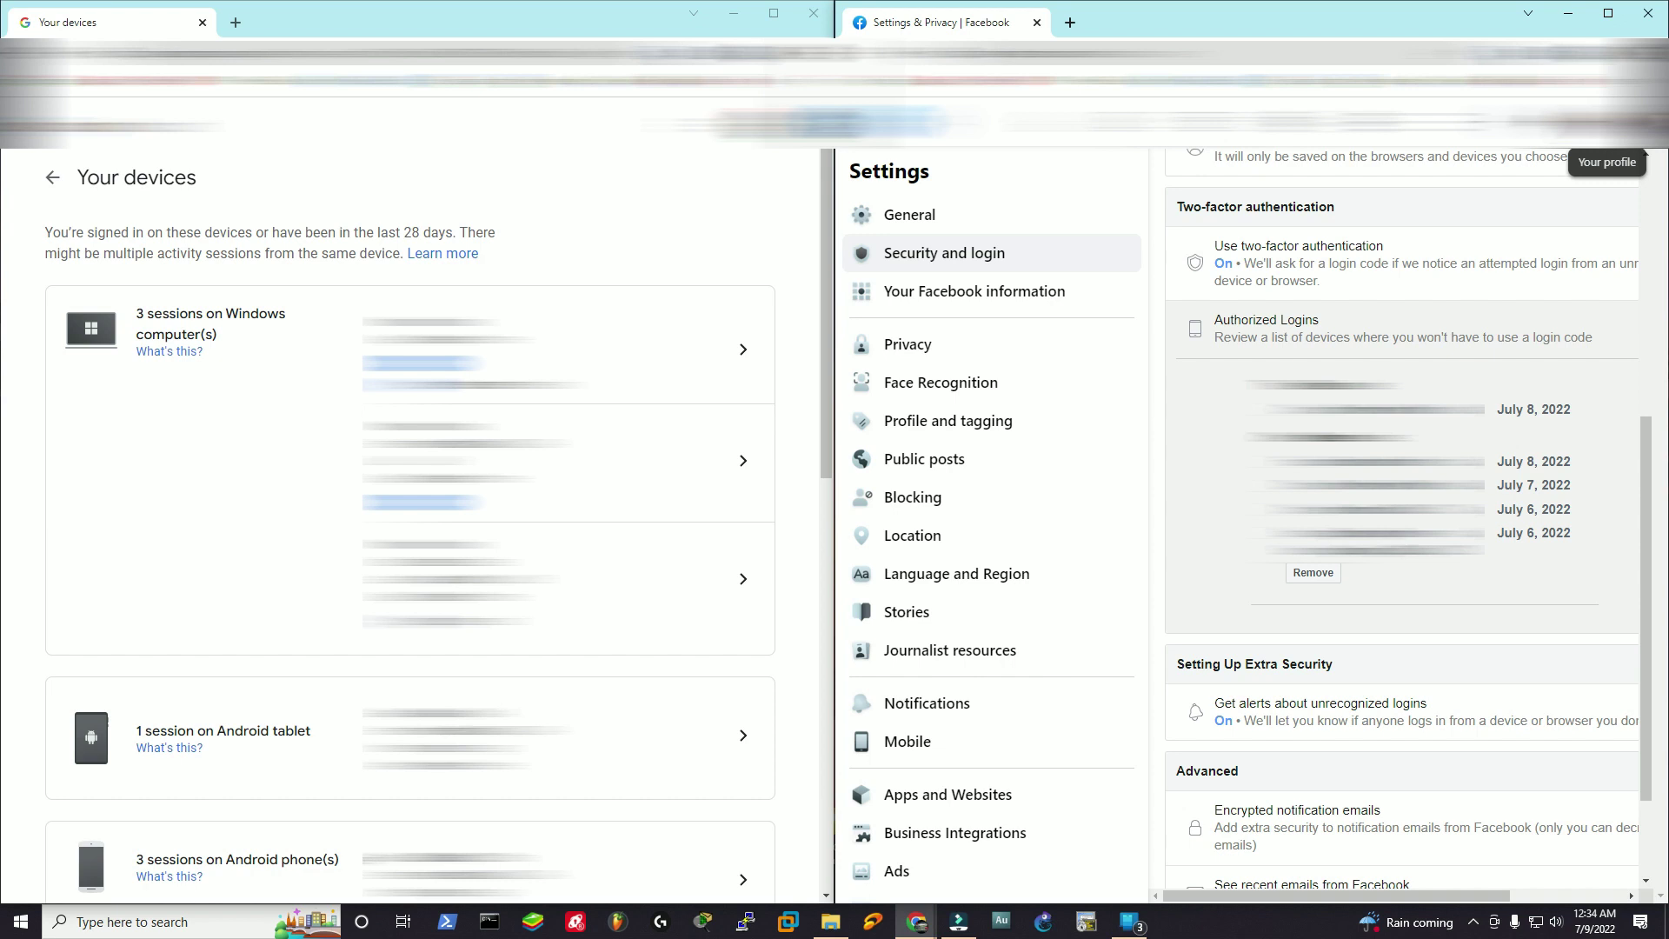
{"action": "left_click", "coordinate": [832, 244]}
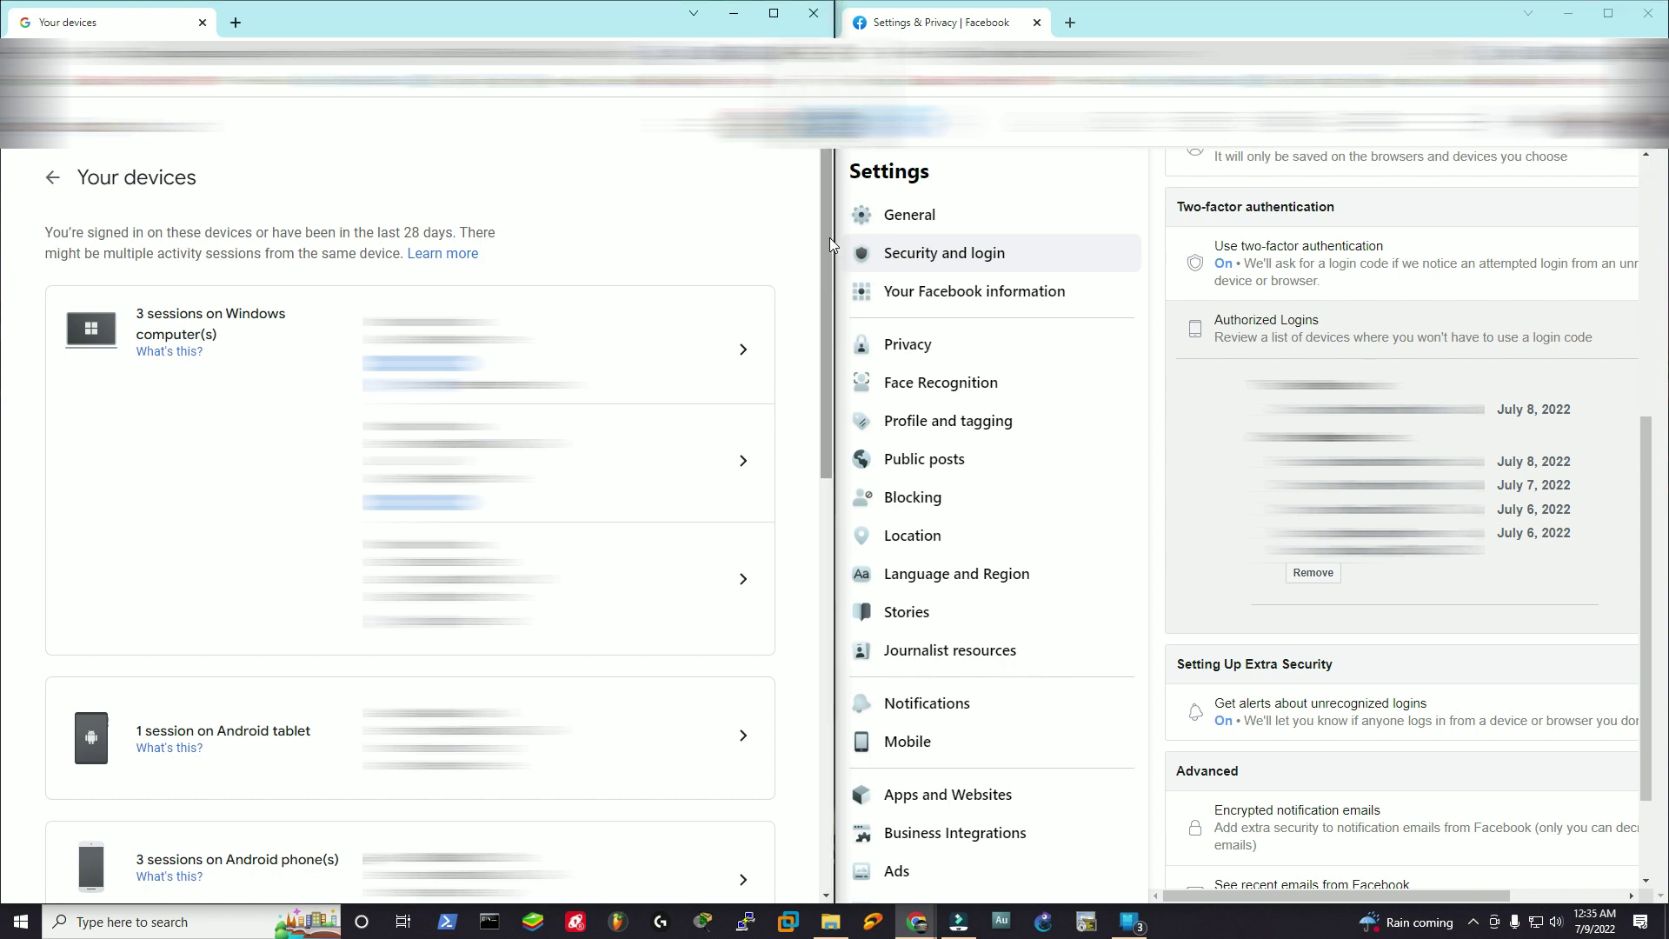
{"action": "left_click_drag", "start_coordinate": [831, 244], "coordinate": [815, 642]}
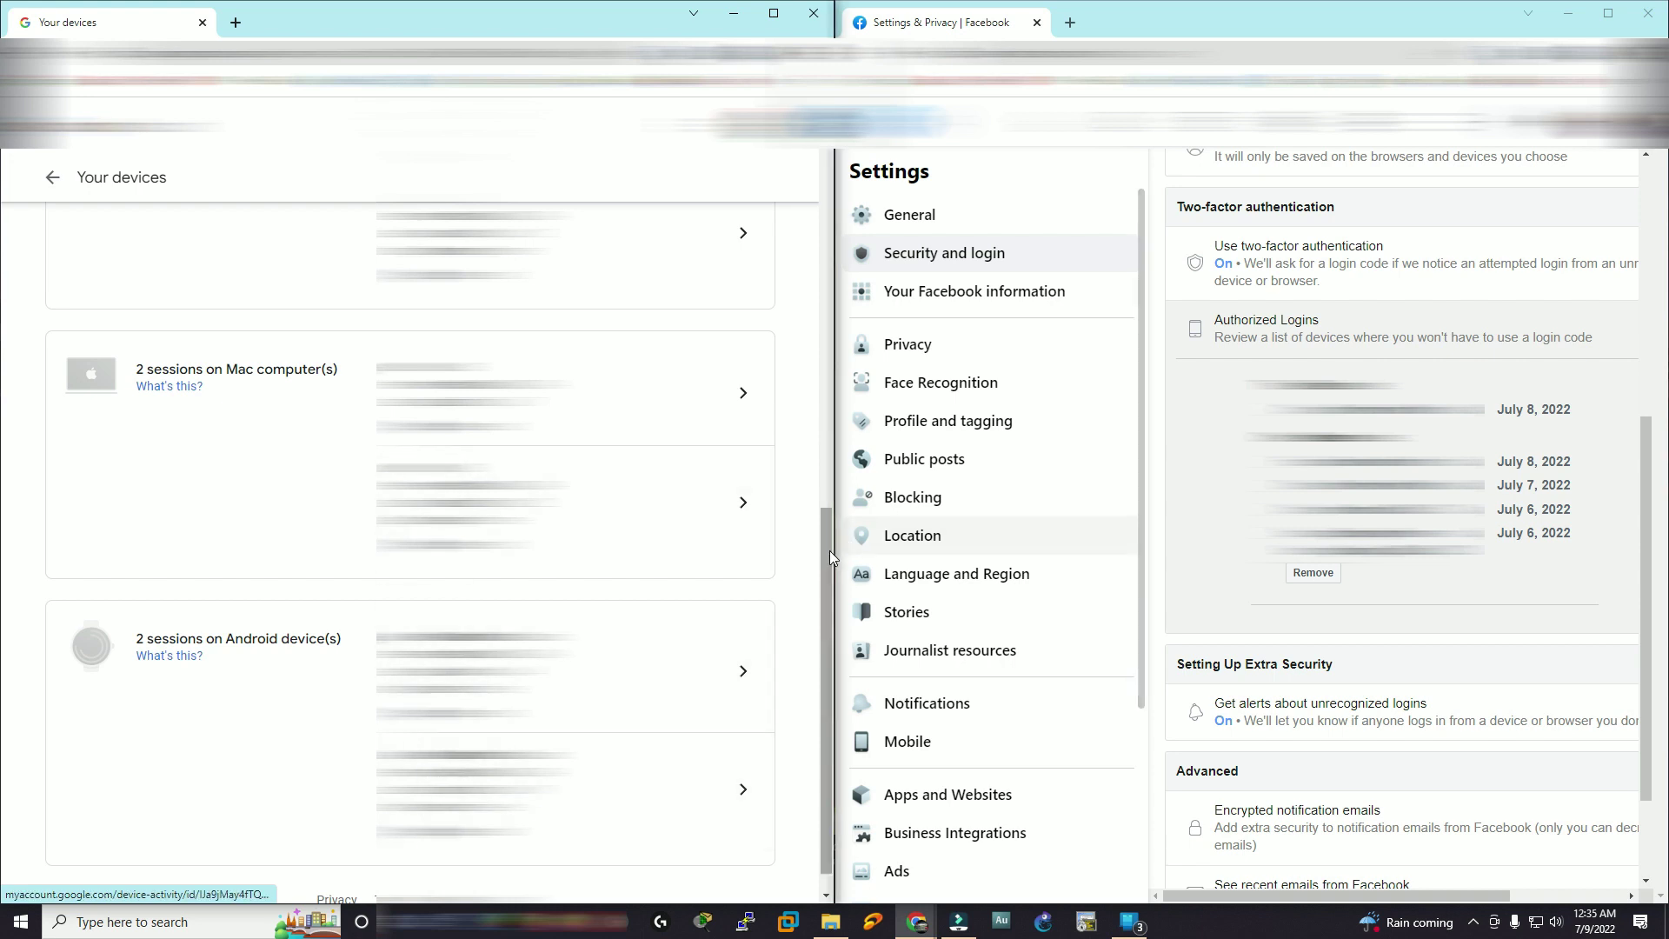
{"action": "left_click_drag", "start_coordinate": [828, 551], "coordinate": [828, 530]}
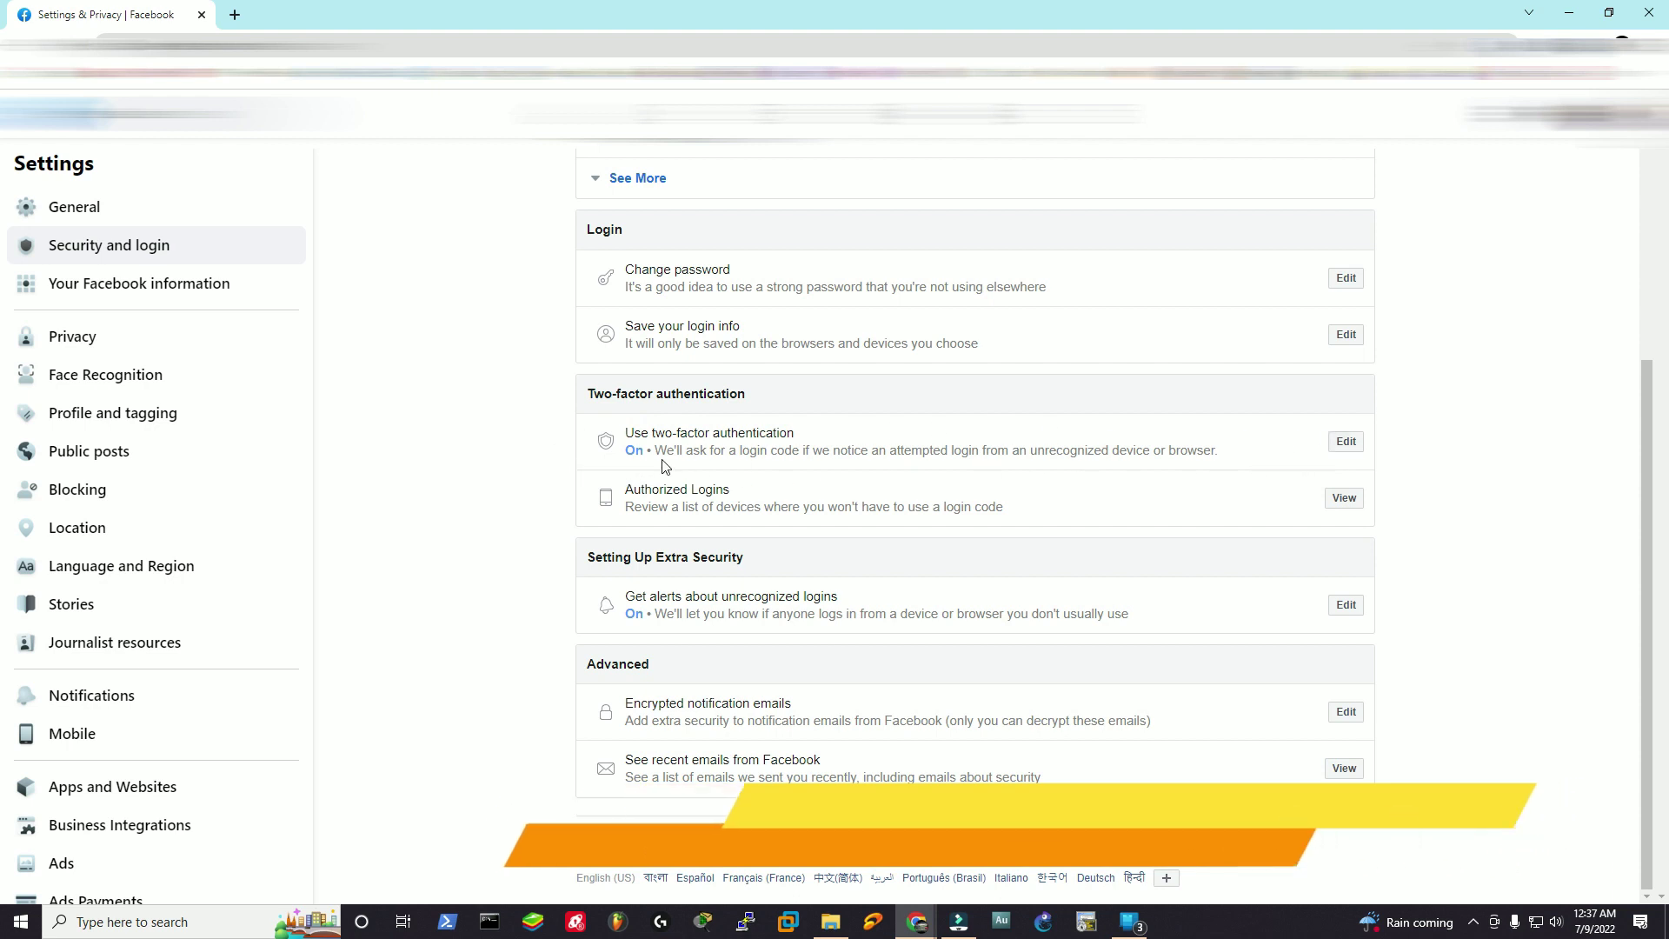
- Open the two-factor authentication settings and confirm it is on with an authentication app
{"action": "left_click", "coordinate": [1345, 445]}
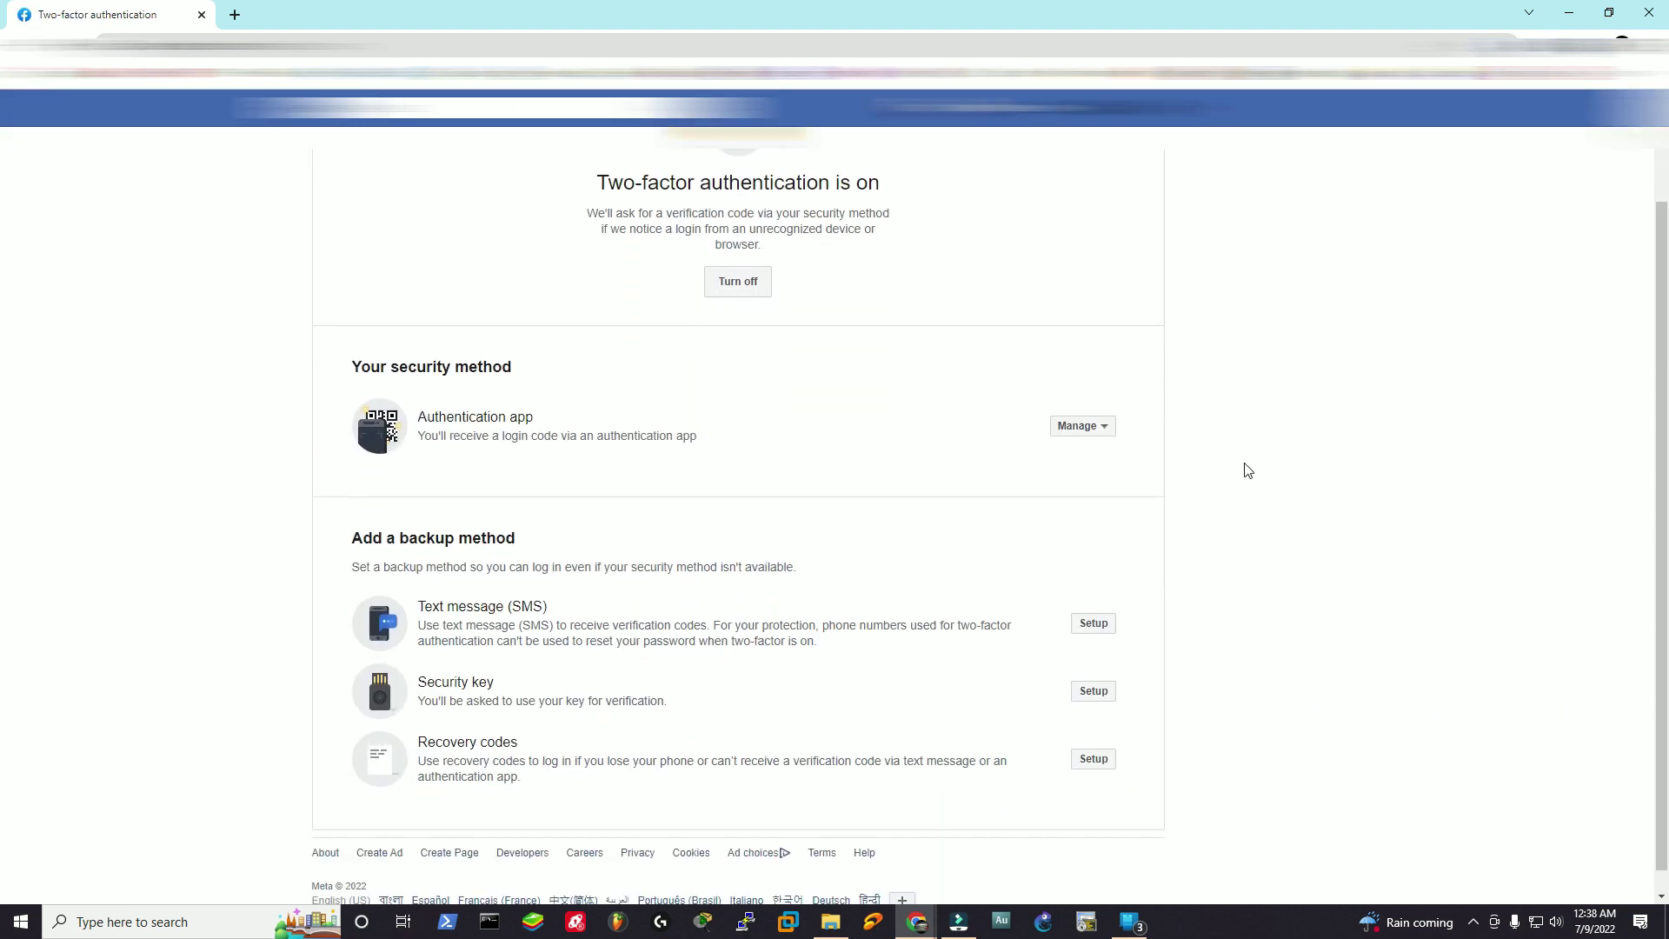
{"action": "left_click_drag", "start_coordinate": [602, 304], "coordinate": [907, 308]}
{"action": "scroll", "coordinate": [721, 496], "scroll_direction": "down", "scroll_amount": 2}
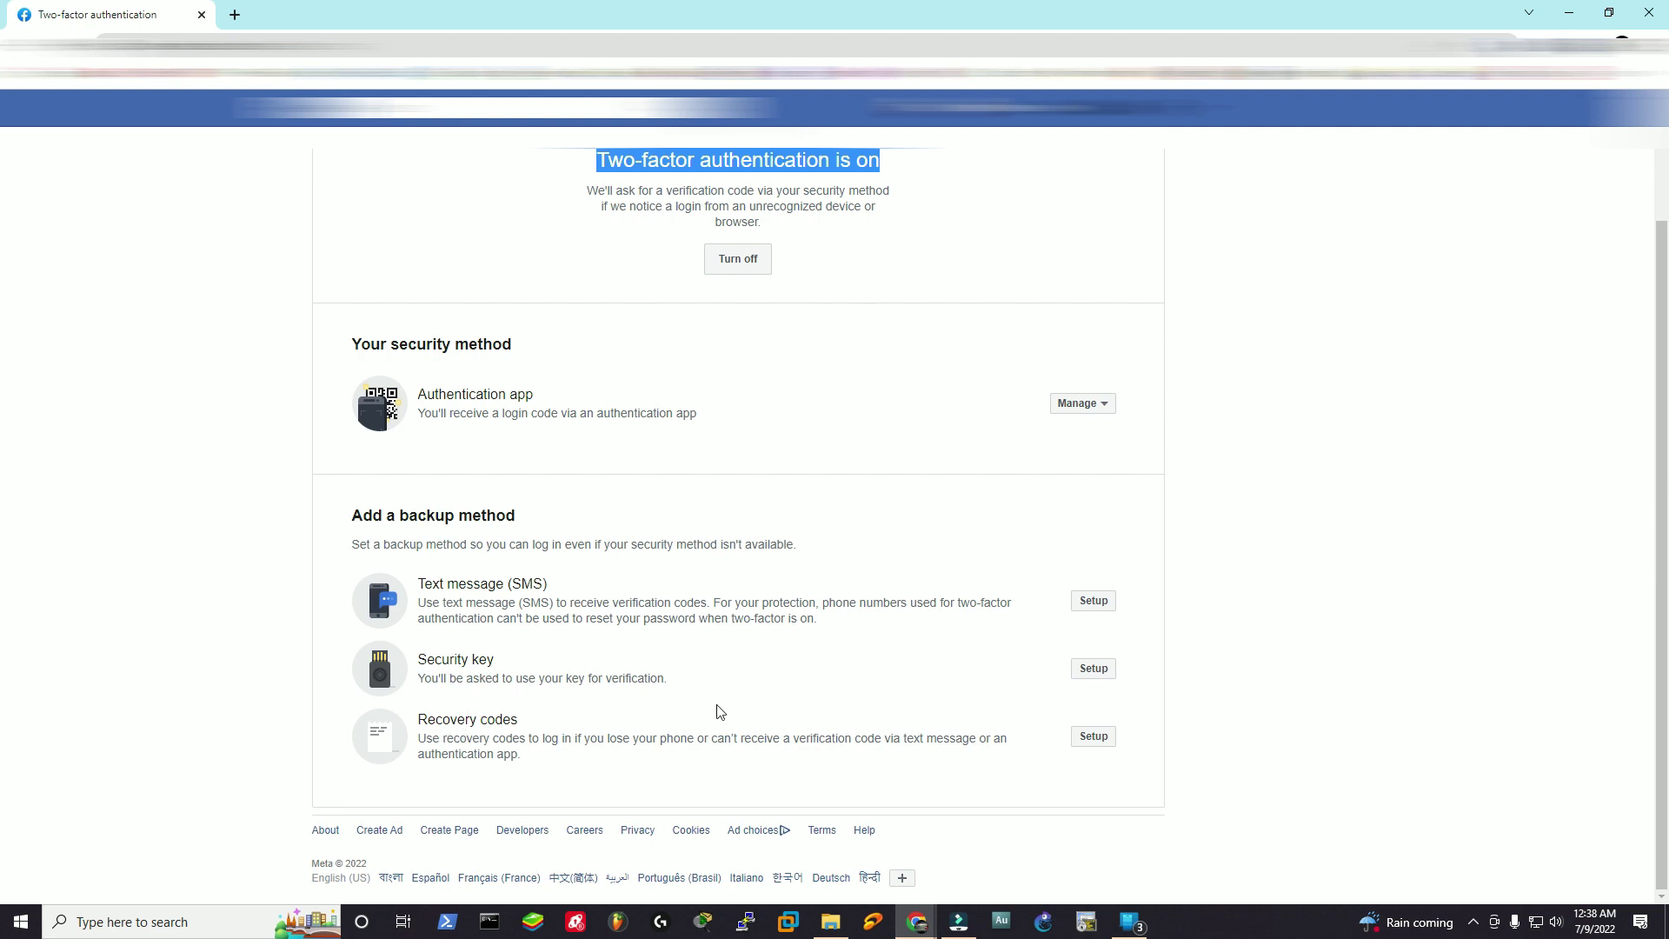
{"action": "left_click", "coordinate": [1312, 420]}
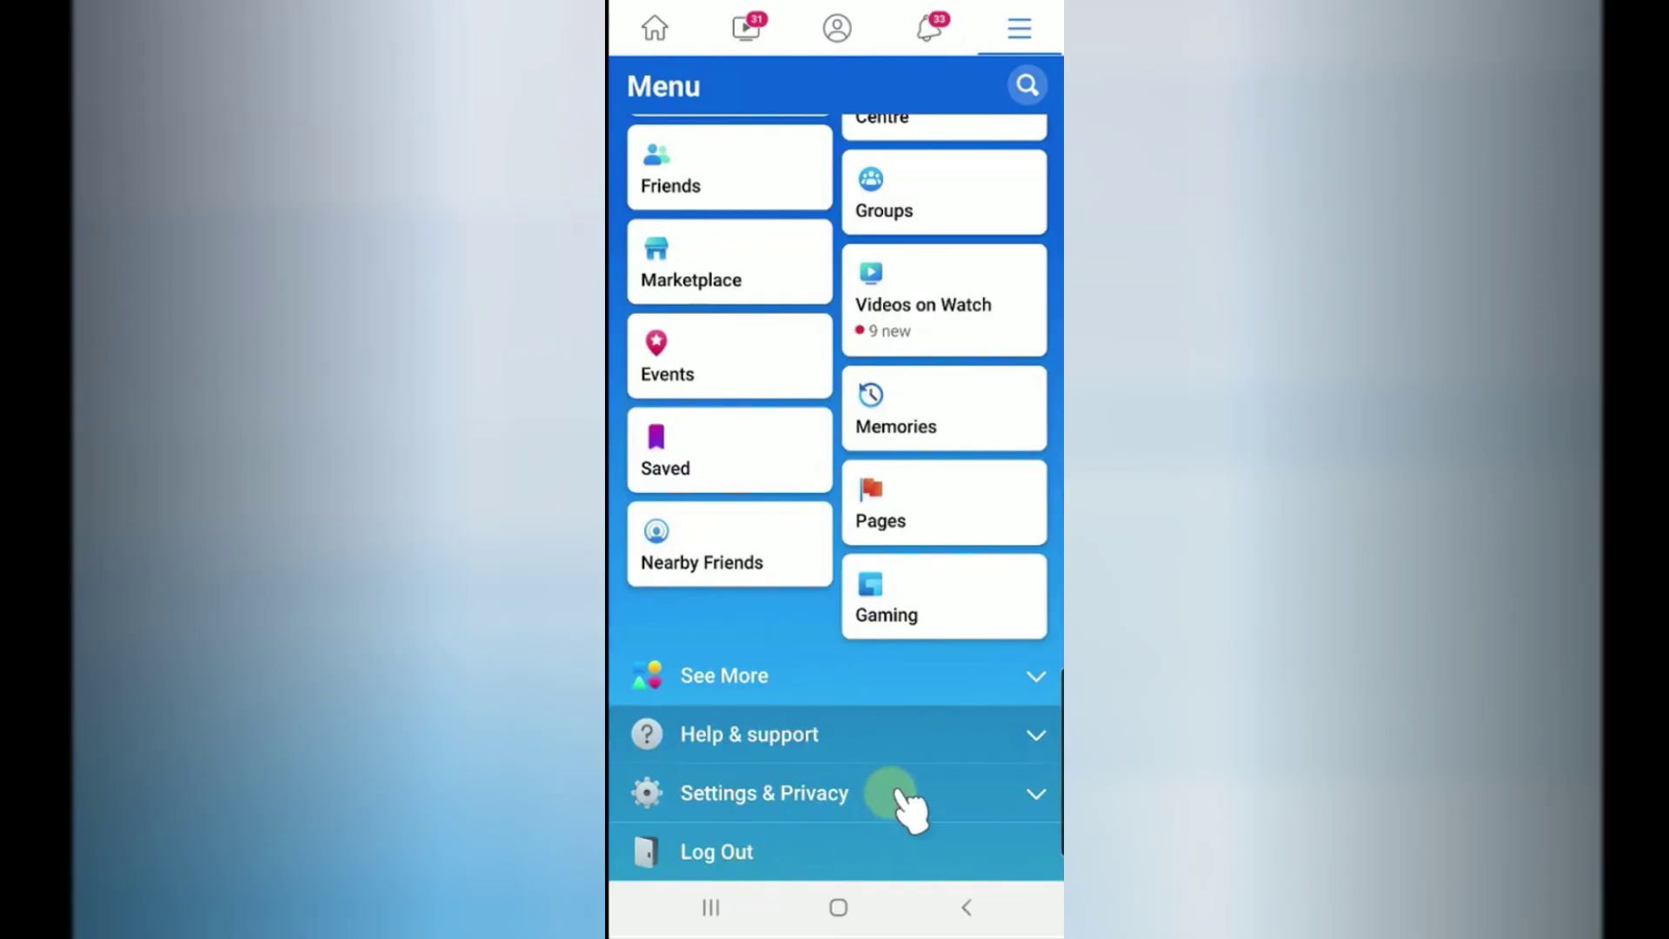
- In the Facebook app's Security and login, start two-factor setup using an authentication app
{"action": "left_click", "coordinate": [895, 792]}
{"action": "left_click", "coordinate": [812, 400]}
{"action": "scroll", "coordinate": [830, 407], "scroll_direction": "down", "scroll_amount": 2}
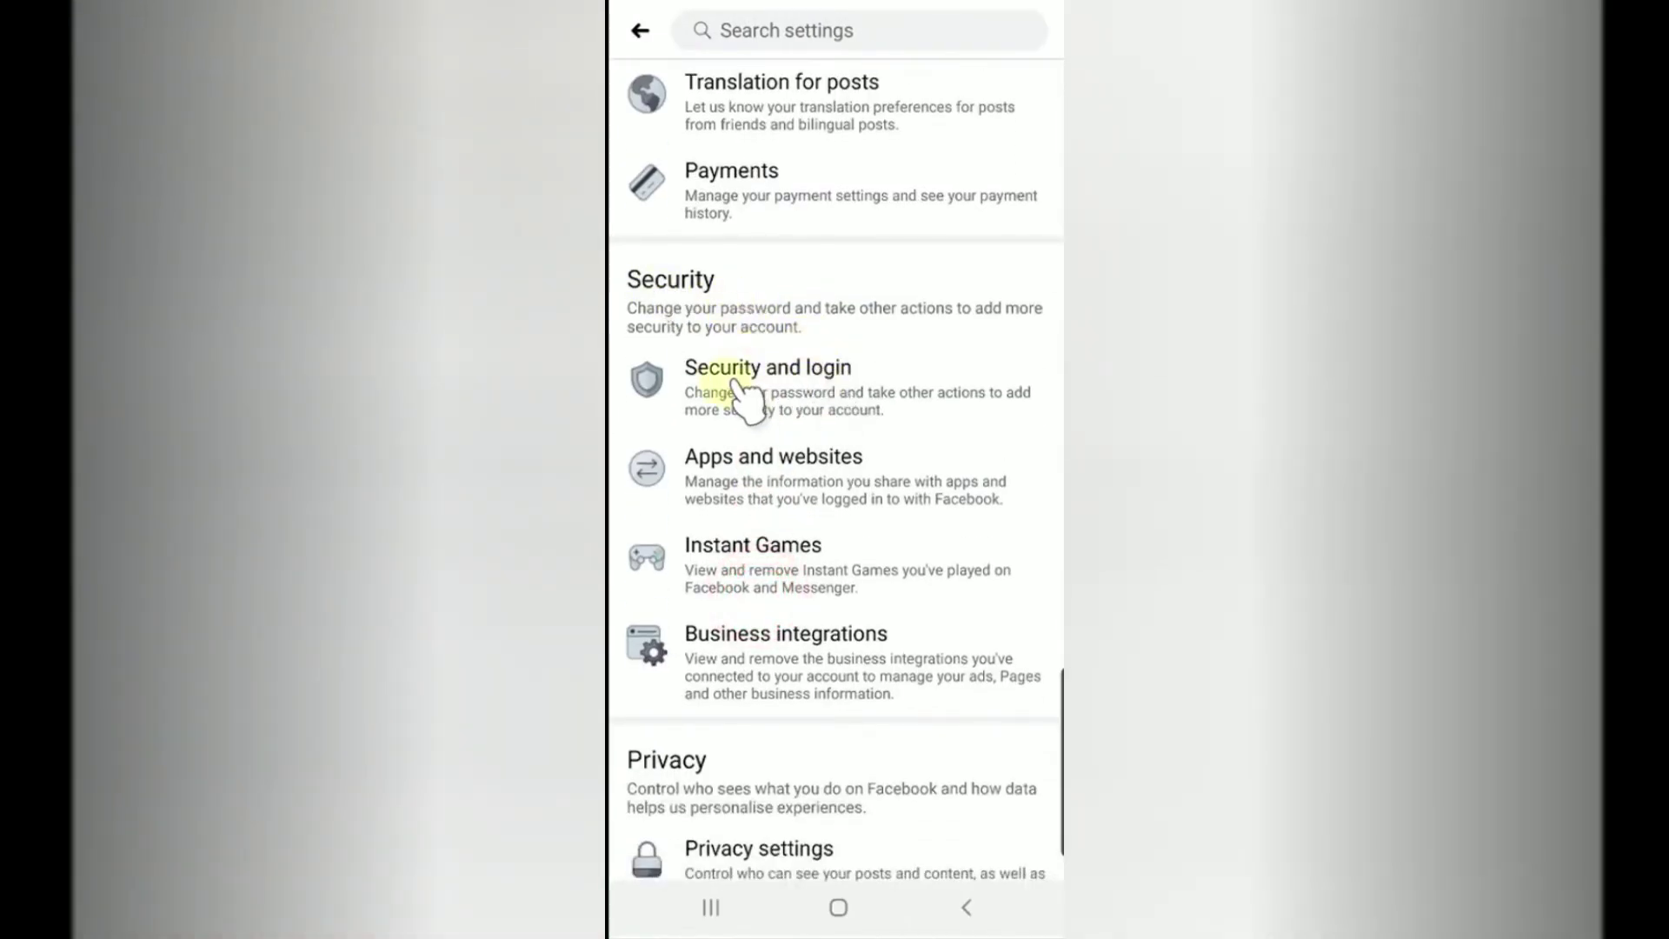
{"action": "left_click", "coordinate": [865, 400]}
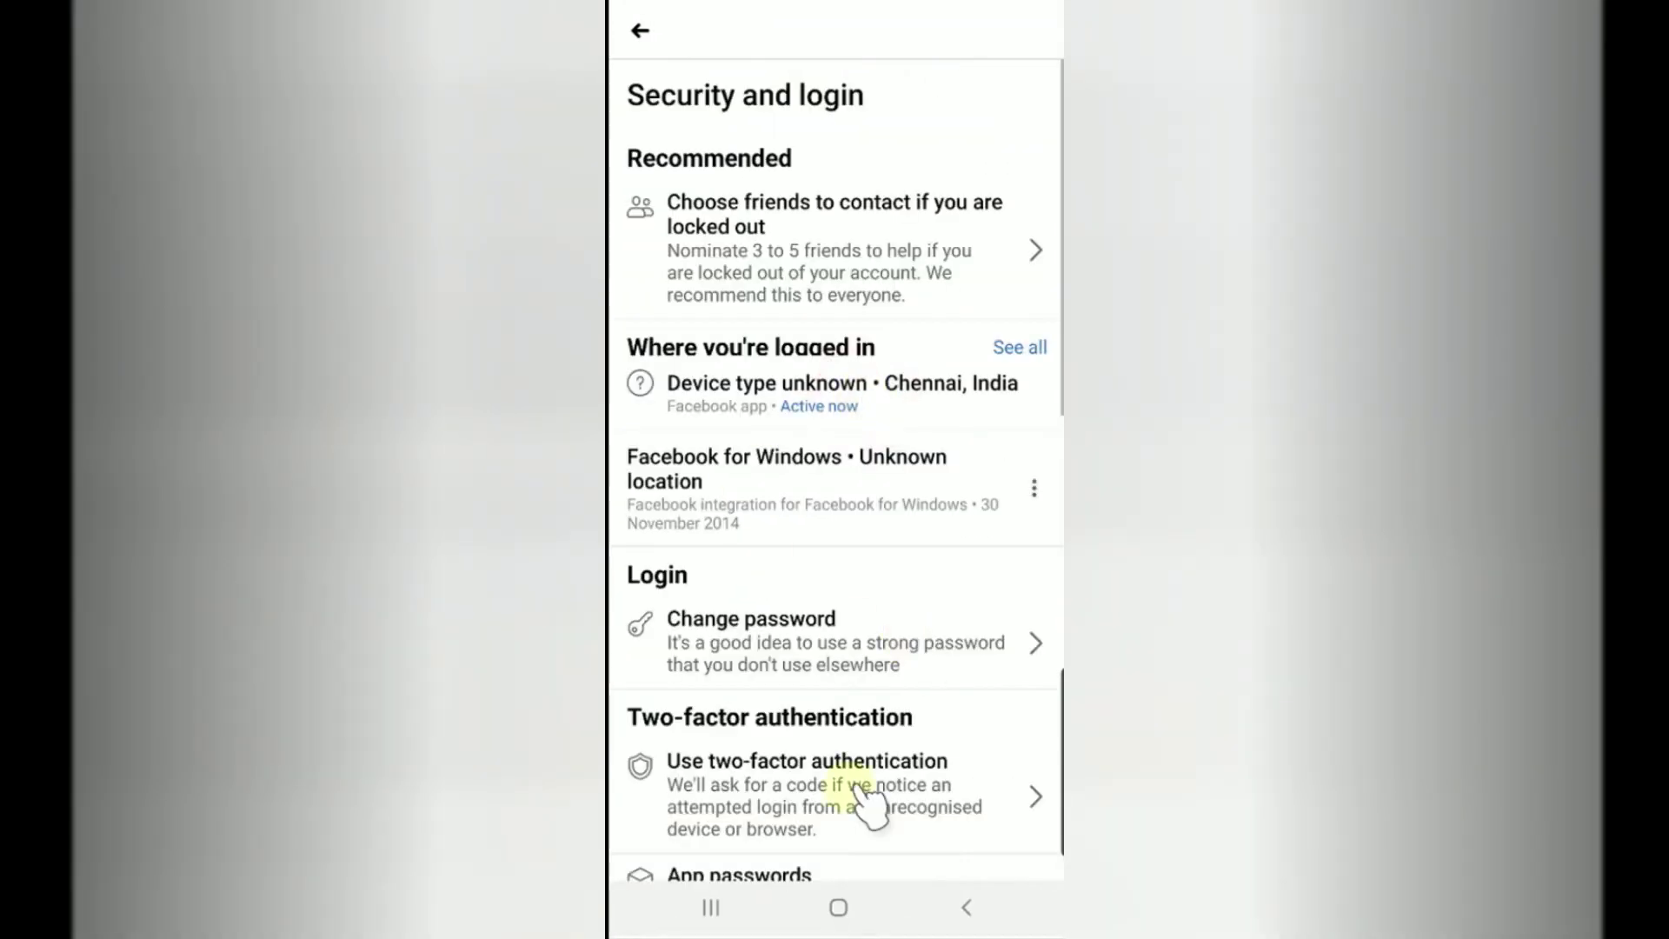
{"action": "left_click_drag", "start_coordinate": [865, 765], "coordinate": [913, 391]}
{"action": "left_click", "coordinate": [873, 401]}
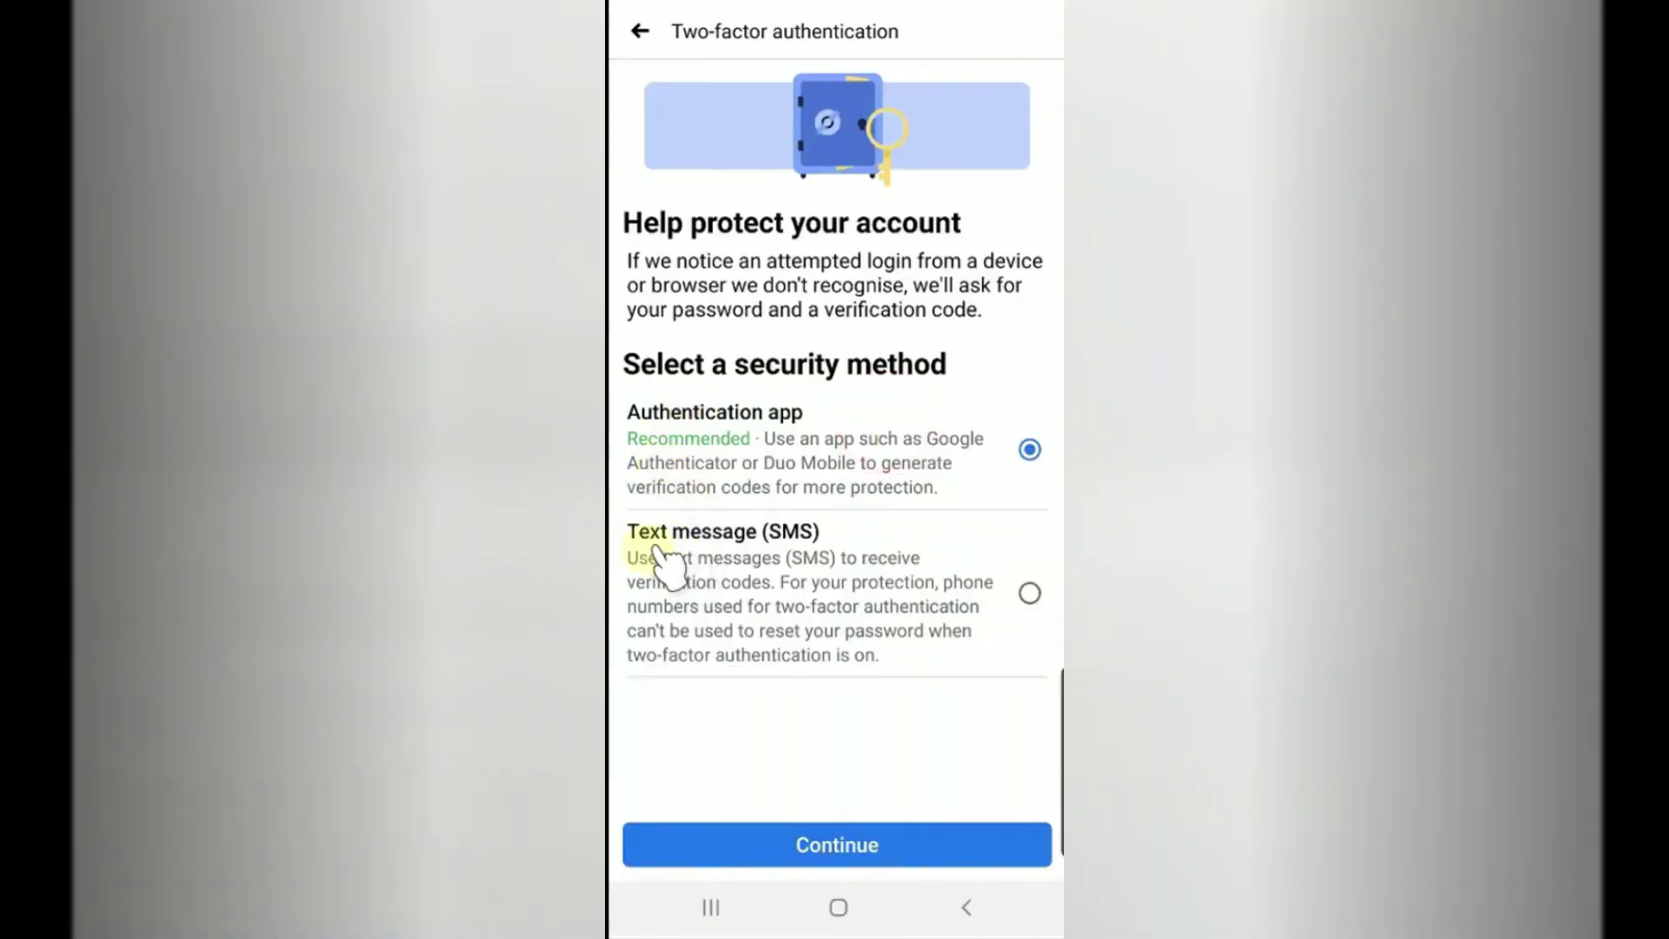
{"action": "left_click", "coordinate": [775, 440]}
{"action": "left_click", "coordinate": [905, 861]}
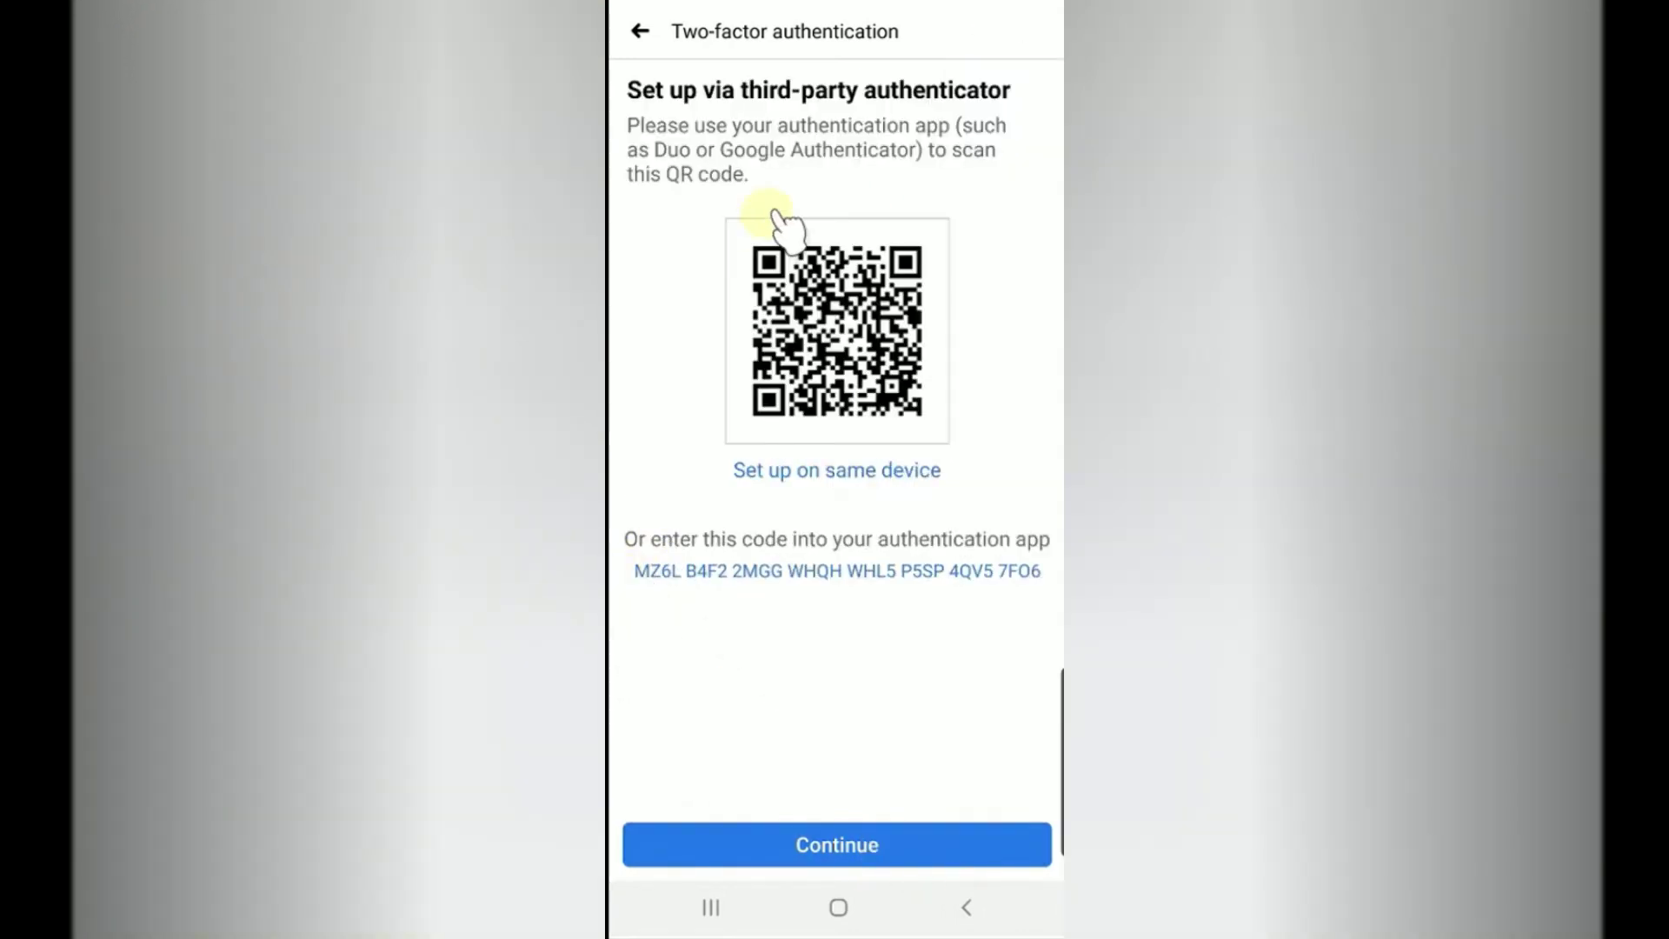
- Launch Google Authenticator and add the Facebook account through the setup link
{"action": "left_click", "coordinate": [838, 907]}
{"action": "left_click", "coordinate": [895, 654]}
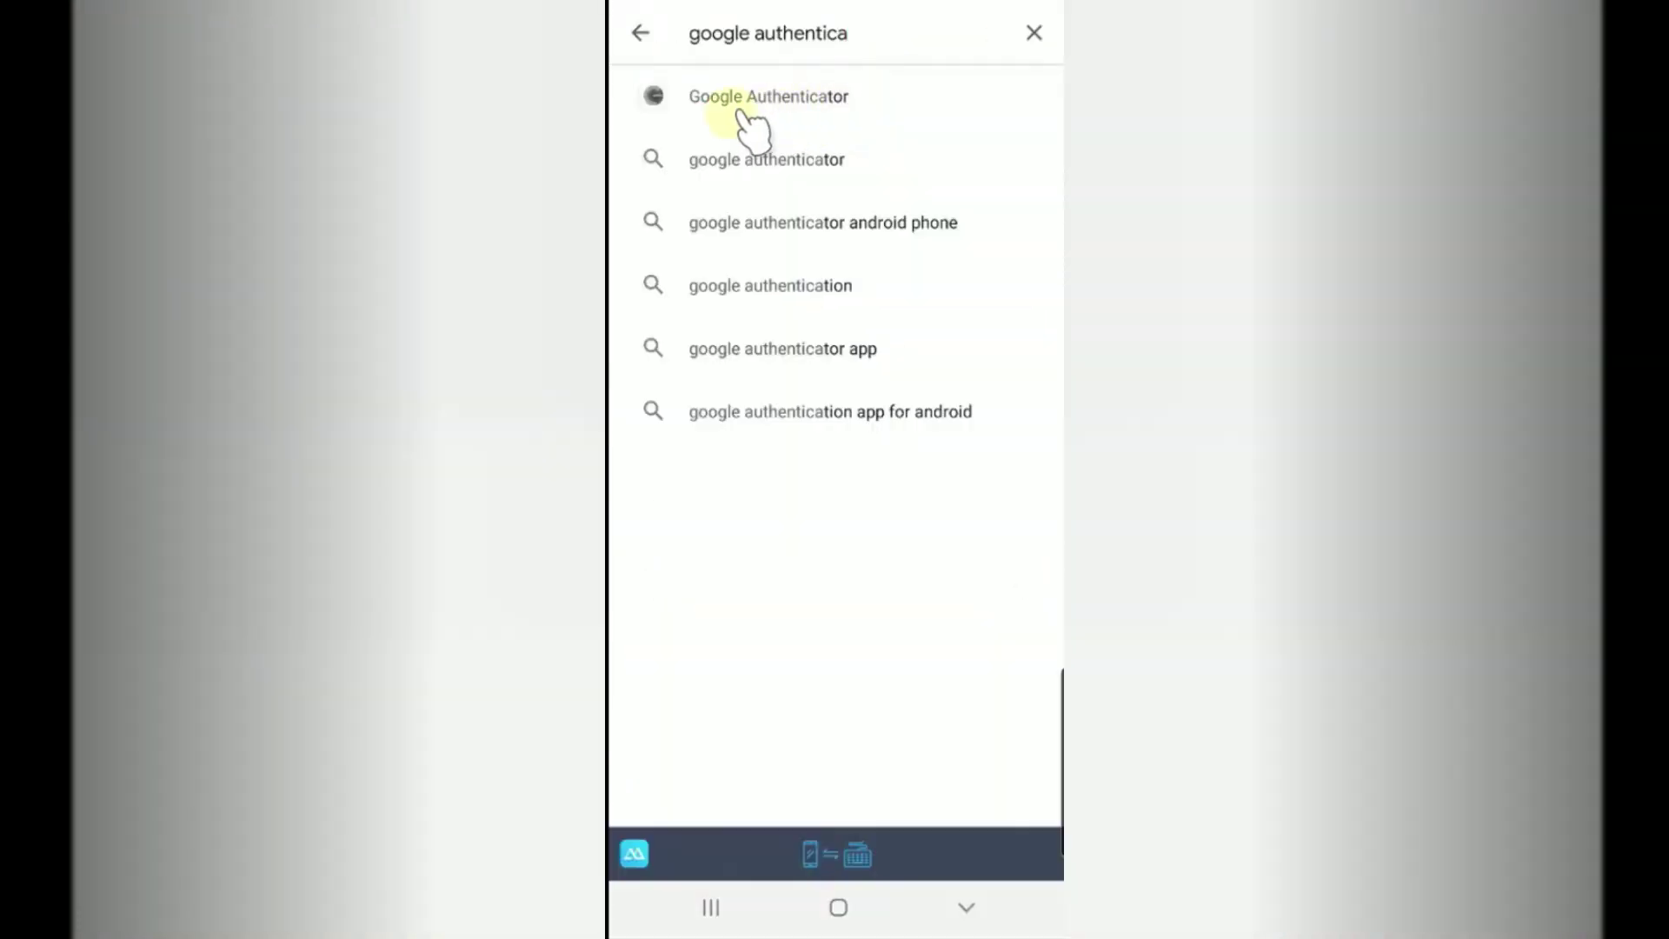
{"action": "left_click", "coordinate": [799, 98]}
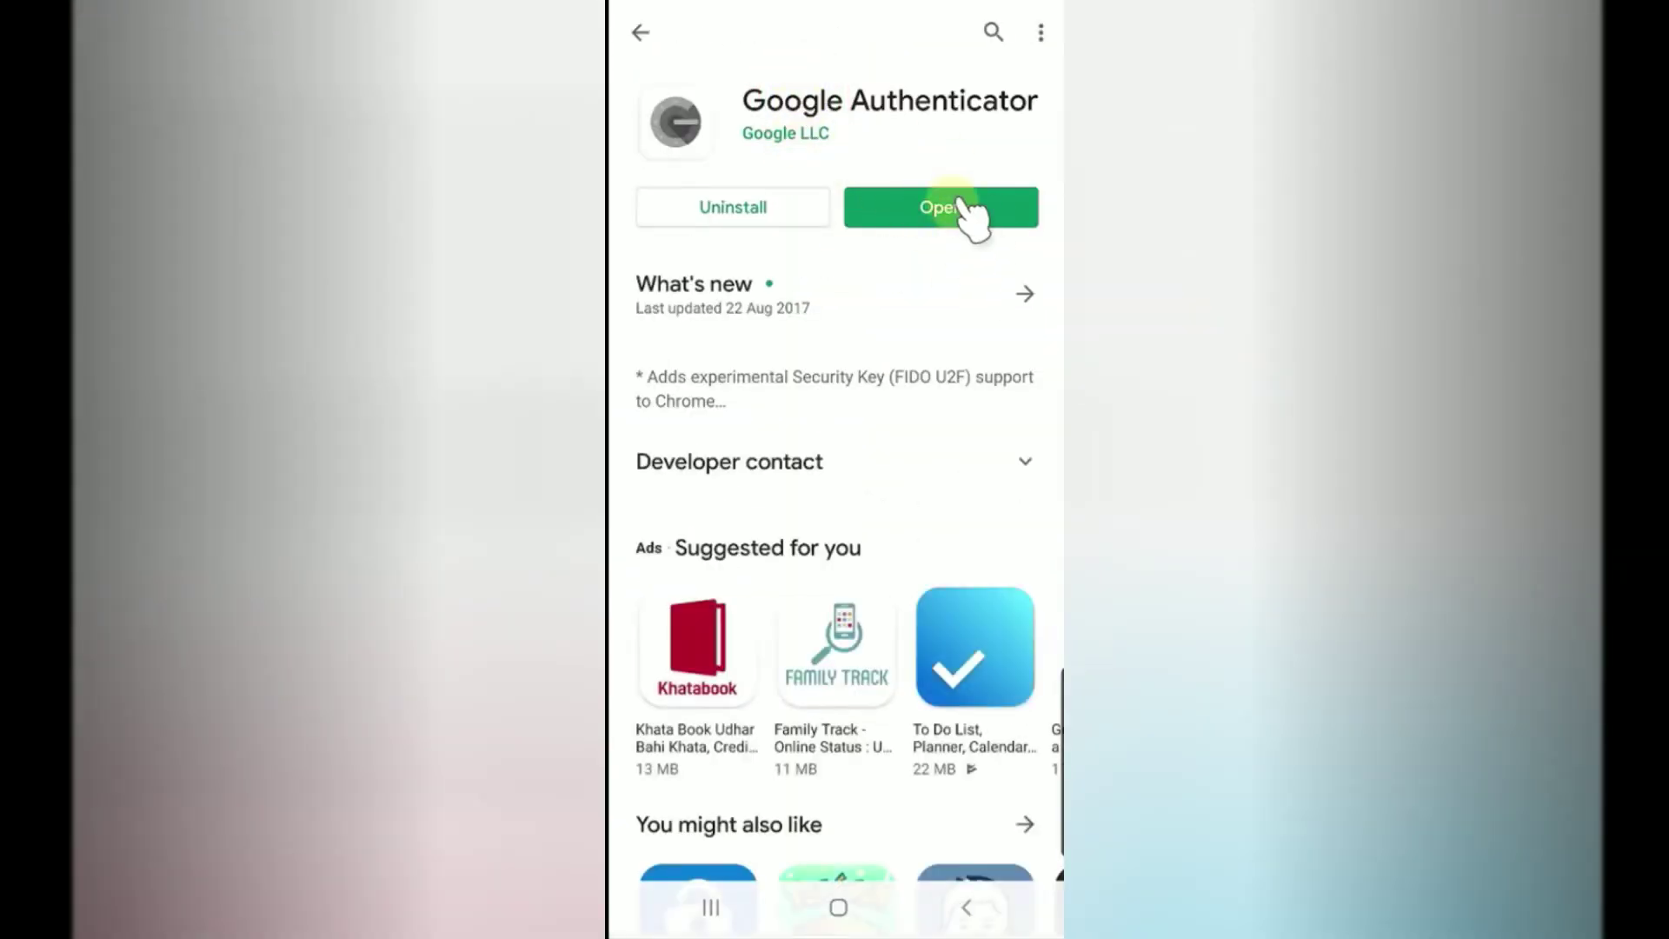
{"action": "left_click", "coordinate": [950, 212]}
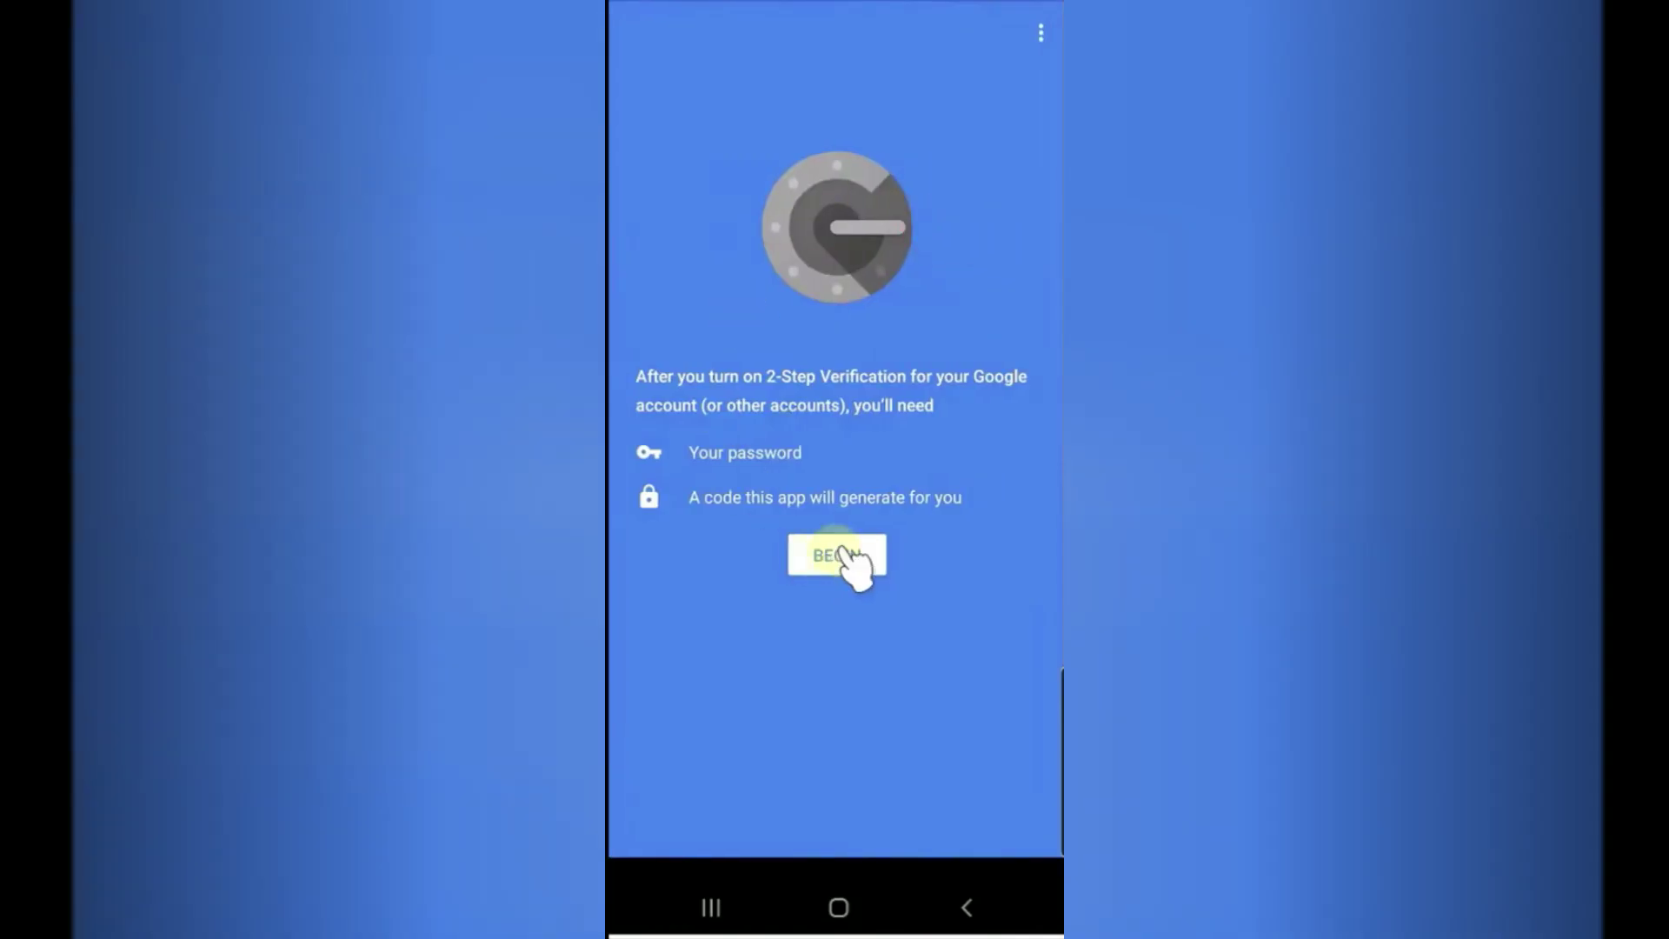
{"action": "left_click", "coordinate": [849, 559]}
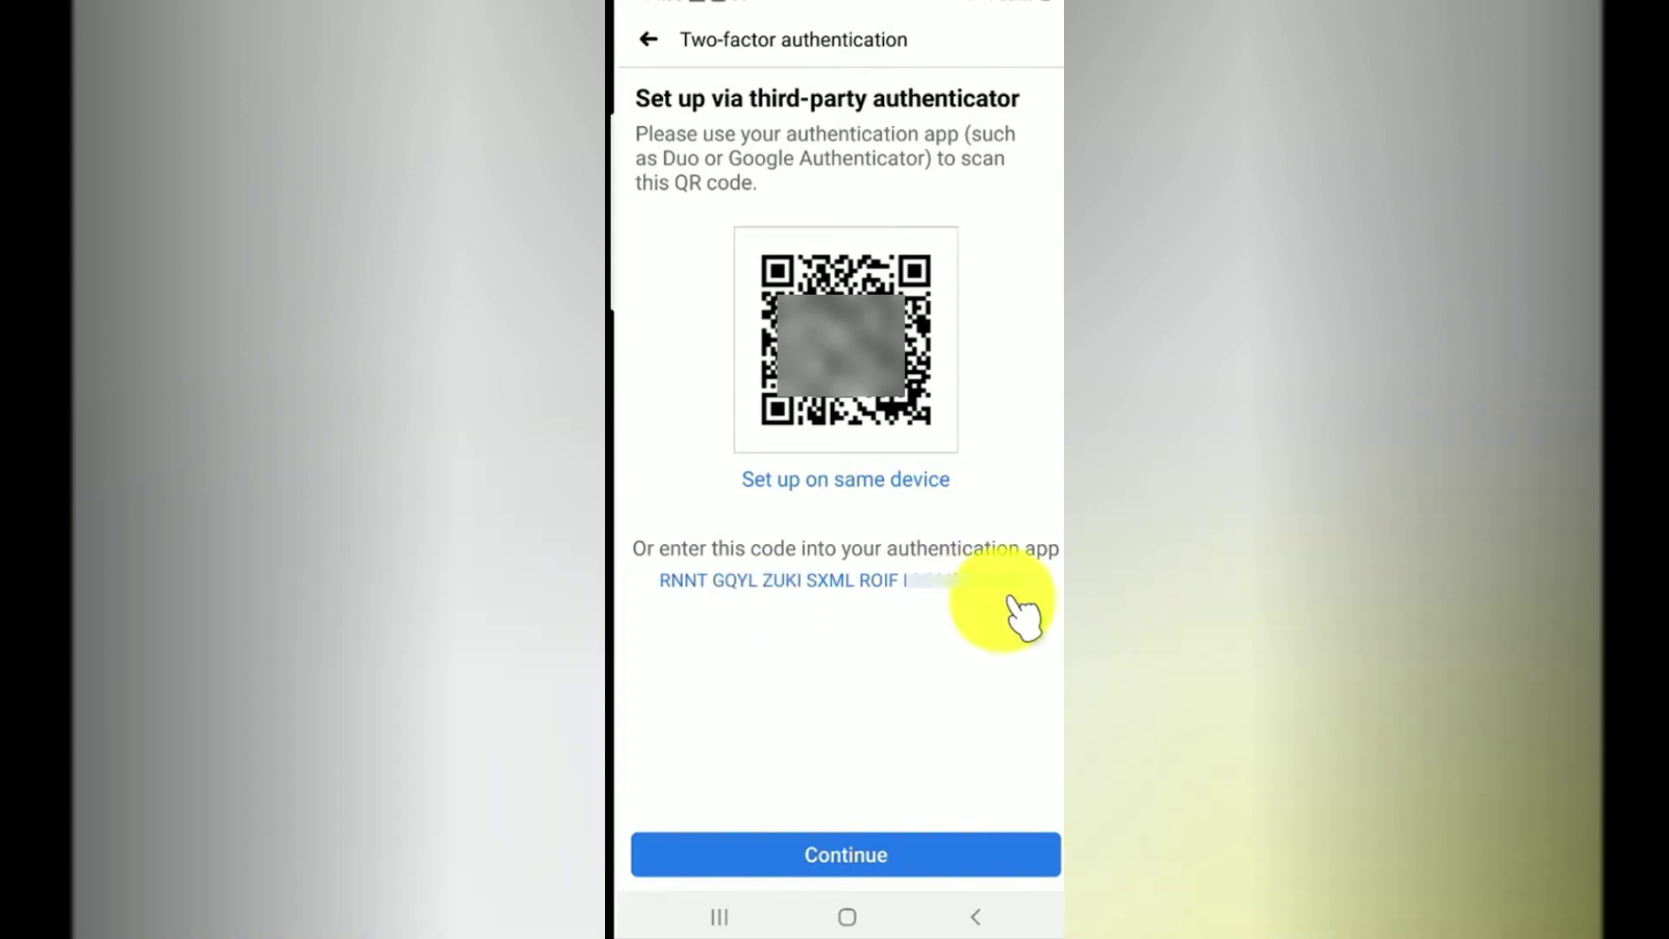
{"action": "left_click", "coordinate": [847, 479]}
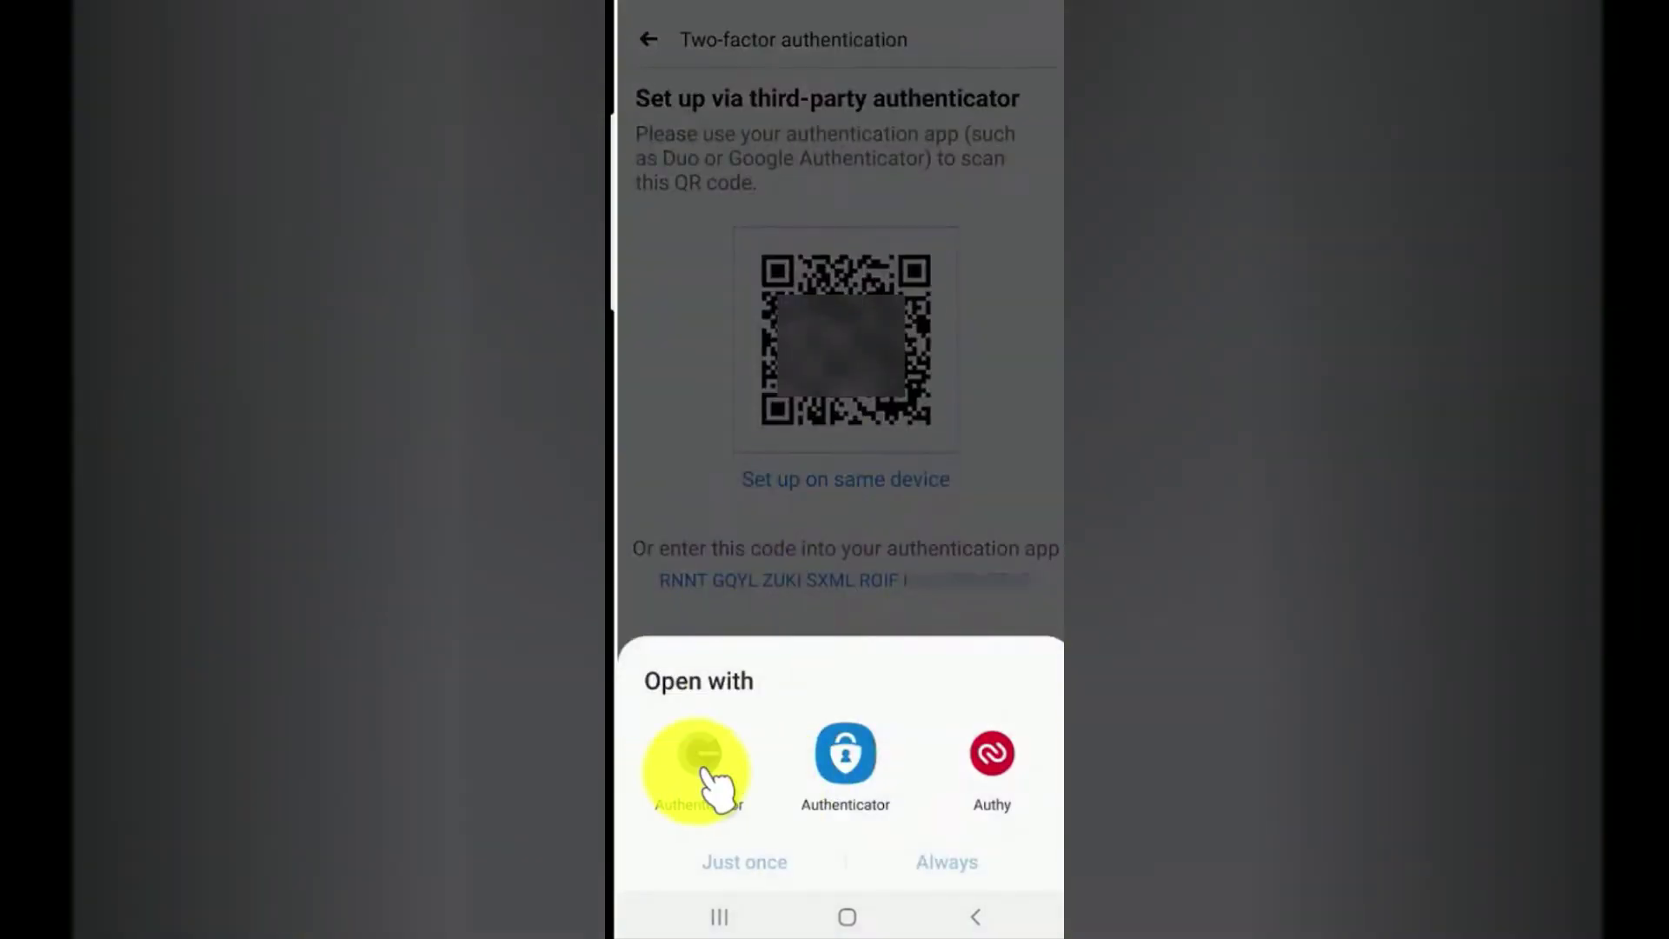
{"action": "left_click", "coordinate": [700, 763]}
{"action": "left_click", "coordinate": [957, 862]}
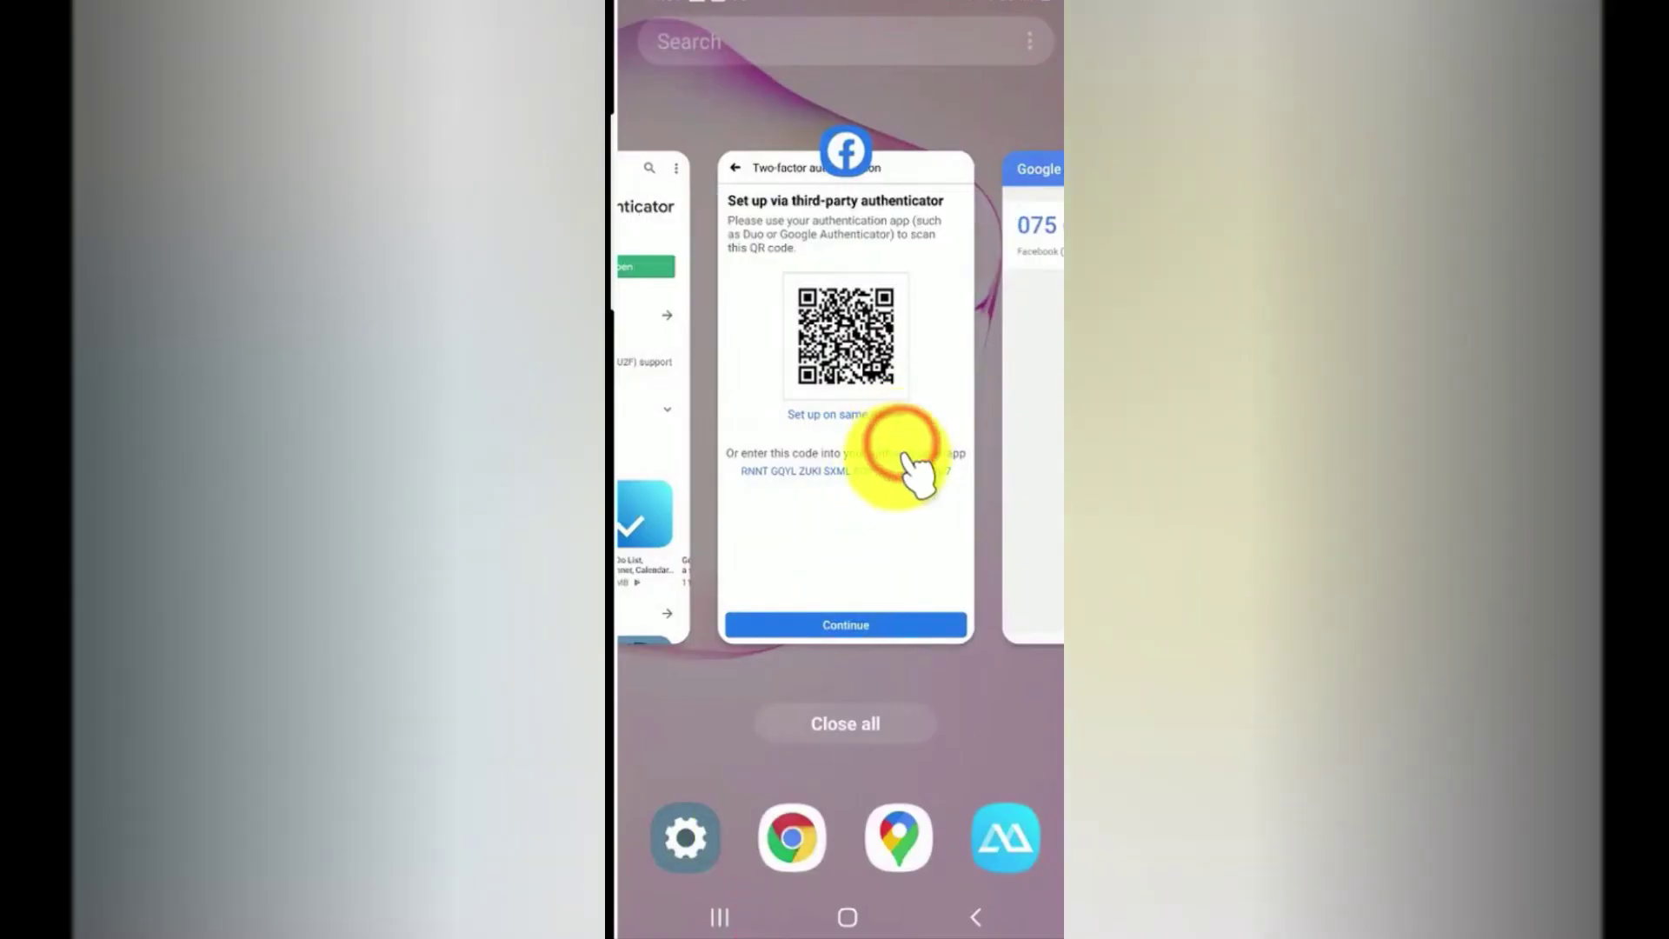
{"action": "left_click", "coordinate": [909, 578]}
- Reach the confirmation code step with the number pad and read the code in Google Authenticator
{"action": "left_click", "coordinate": [861, 856]}
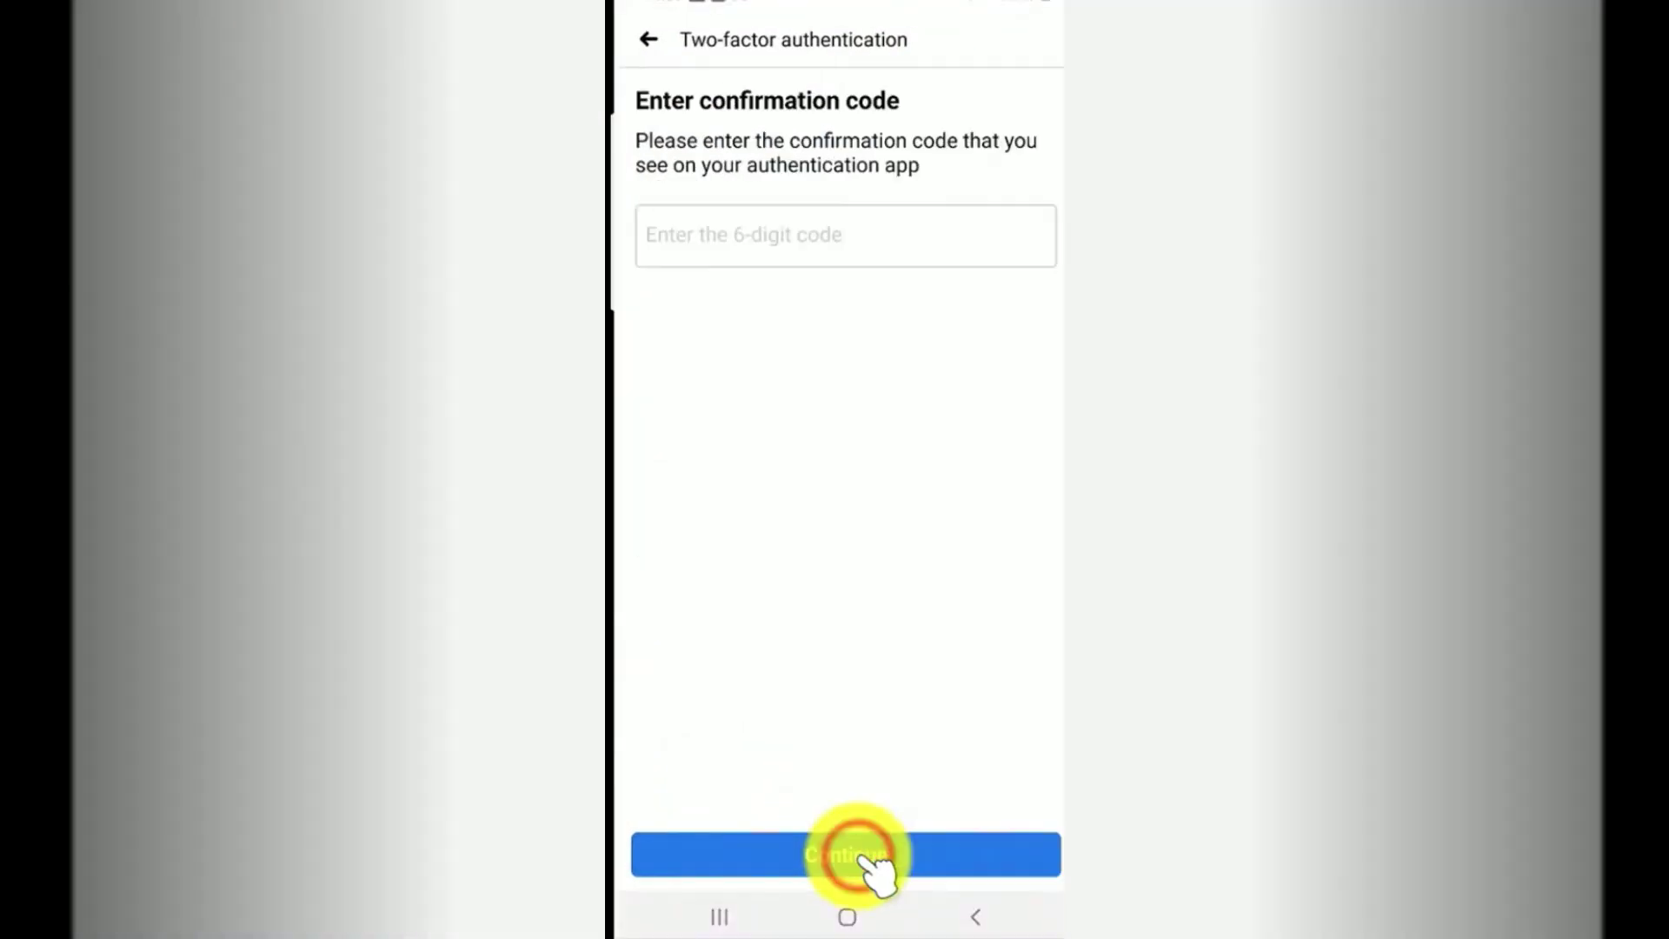
{"action": "left_click", "coordinate": [698, 239]}
{"action": "left_click", "coordinate": [817, 860]}
{"action": "left_click", "coordinate": [824, 667]}
{"action": "left_click", "coordinate": [714, 919]}
{"action": "left_click", "coordinate": [858, 354]}
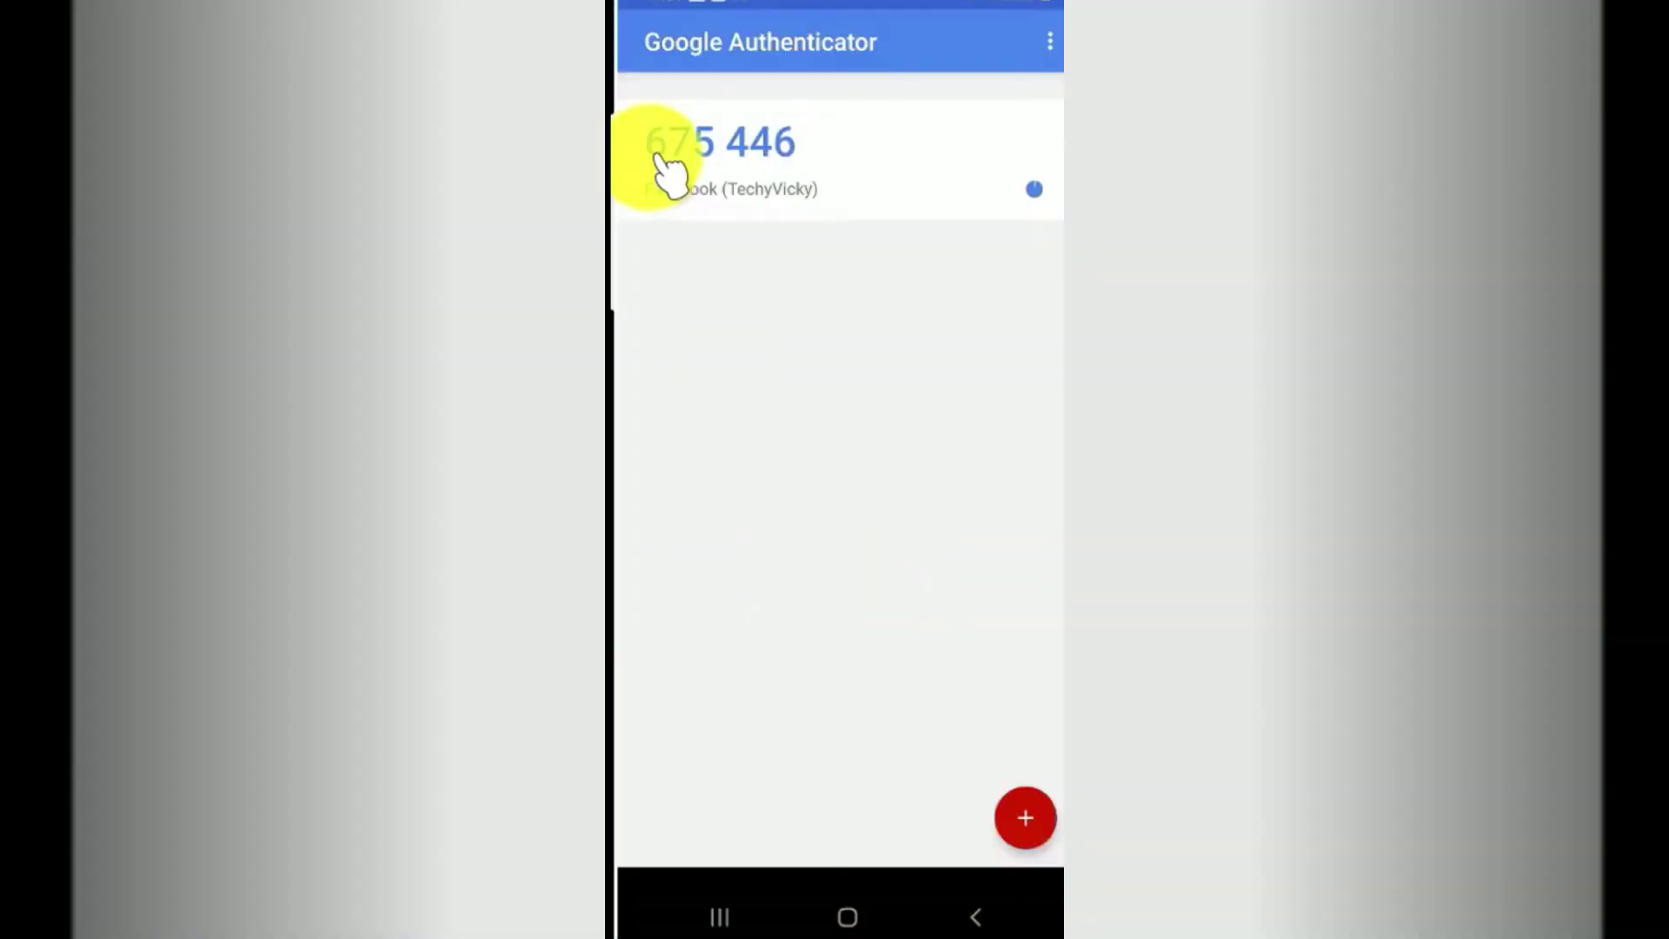
{"action": "left_click", "coordinate": [720, 917]}
{"action": "left_click", "coordinate": [853, 388]}
{"action": "left_click", "coordinate": [853, 388]}
- Enter the authenticator code and confirm, completing two-factor setup with the authenticator app
{"action": "left_click", "coordinate": [801, 237]}
{"action": "left_click", "coordinate": [901, 693]}
{"action": "left_click", "coordinate": [679, 769]}
{"action": "left_click", "coordinate": [790, 693]}
{"action": "left_click", "coordinate": [679, 693]}
{"action": "left_click", "coordinate": [679, 692]}
{"action": "left_click", "coordinate": [902, 692]}
{"action": "left_click", "coordinate": [1017, 700]}
{"action": "left_click", "coordinate": [894, 859]}
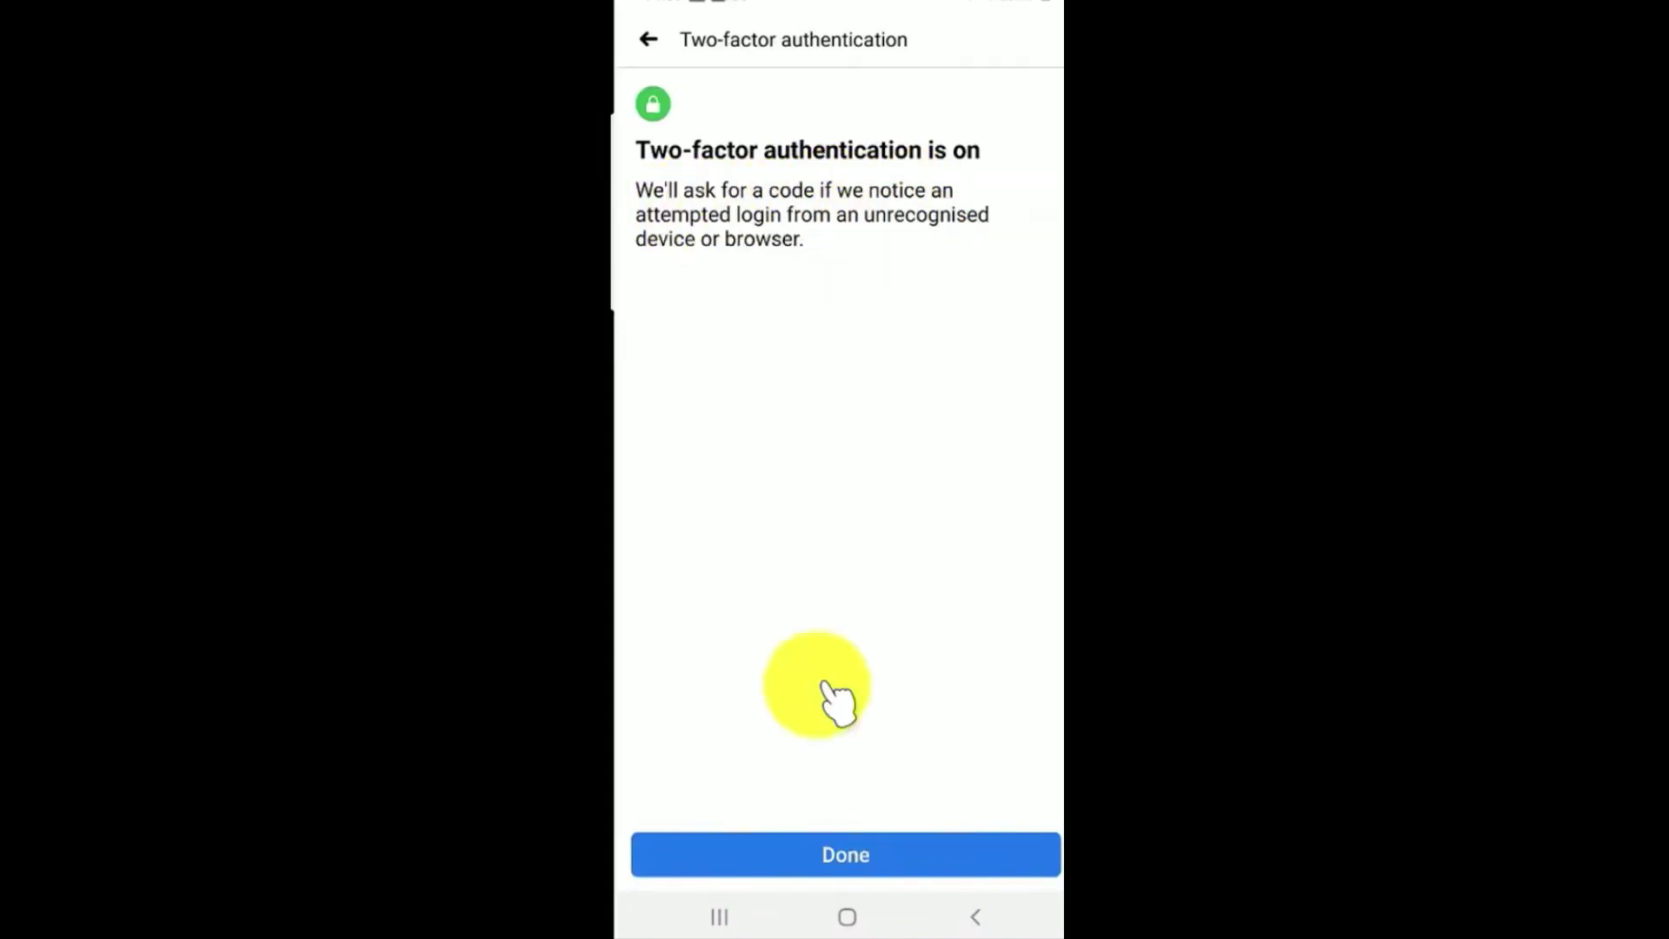
{"action": "left_click", "coordinate": [879, 852]}
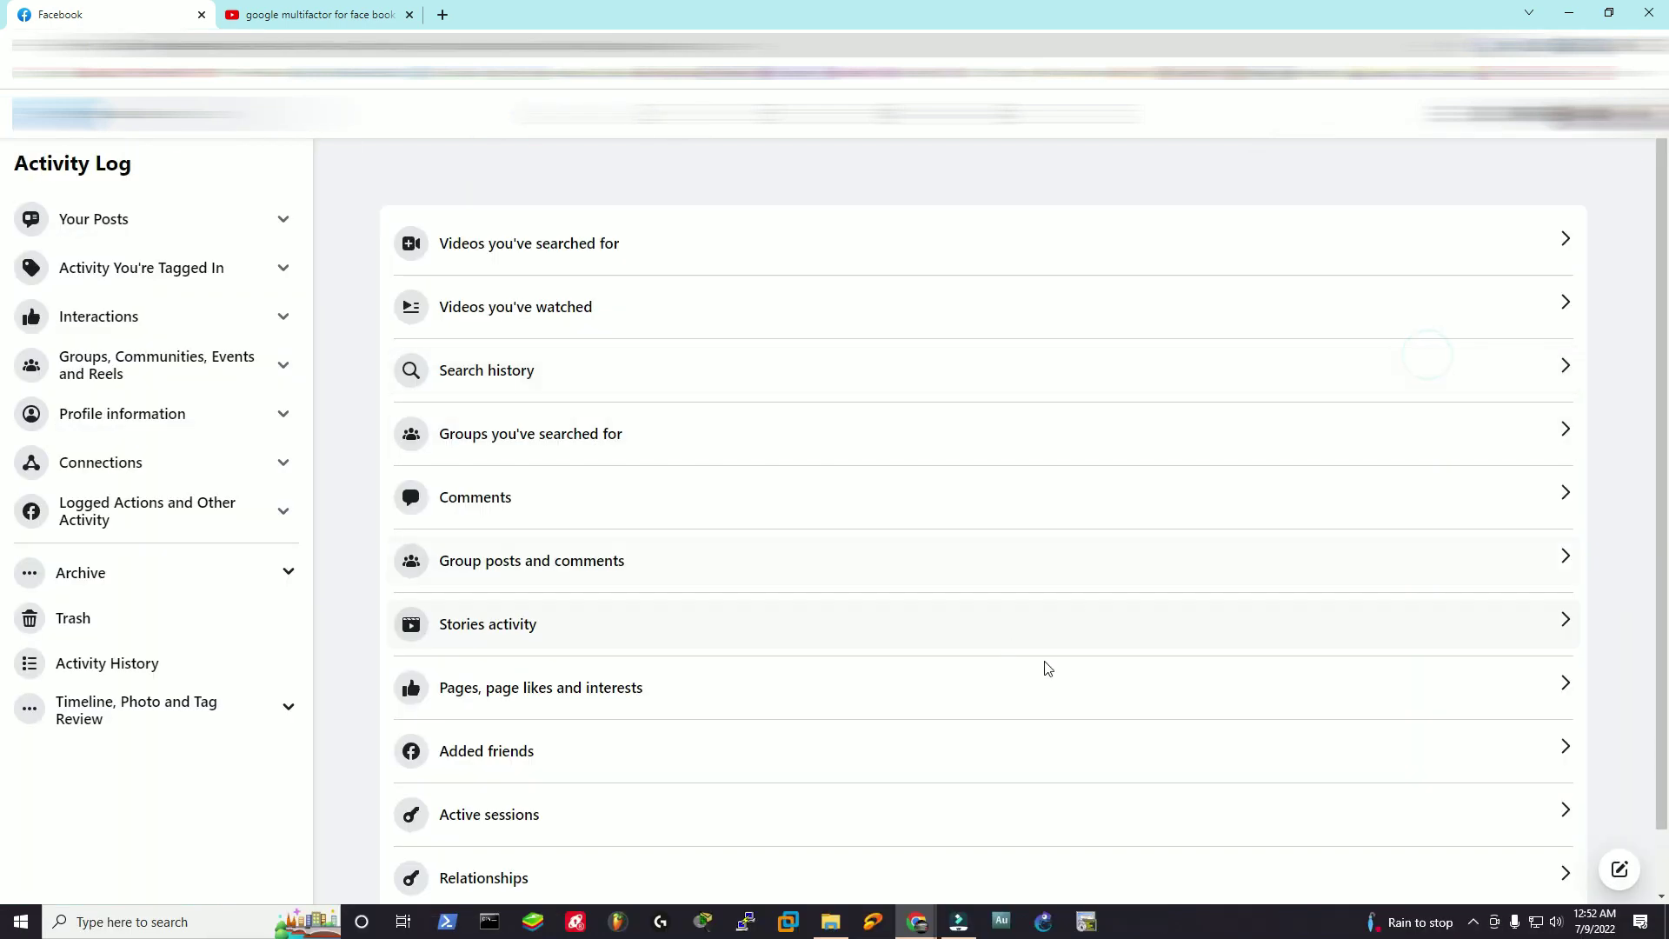
- Scroll the Security and login settings down to the unrecognized-login alerts section
{"action": "scroll", "coordinate": [719, 732], "scroll_direction": "down", "scroll_amount": 1}
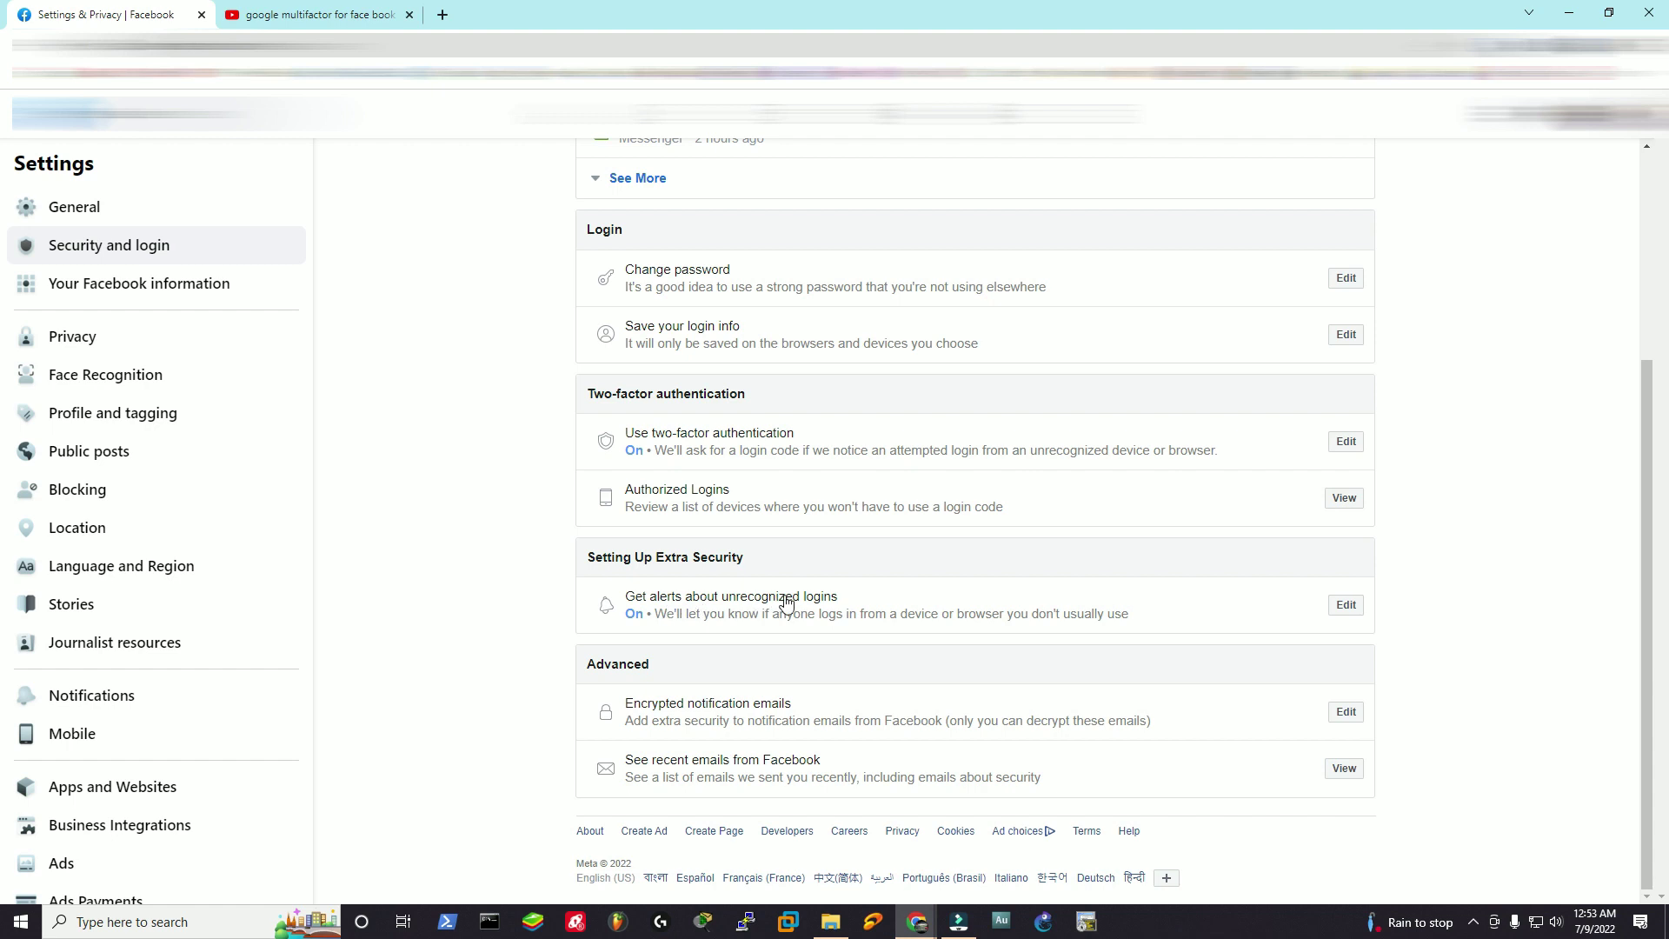
- Check the login alert options, then open Encrypted notification emails with its empty OpenPGP key box
{"action": "left_click", "coordinate": [1345, 607]}
{"action": "scroll", "coordinate": [1264, 716], "scroll_direction": "down", "scroll_amount": 1}
{"action": "scroll", "coordinate": [1264, 717], "scroll_direction": "down", "scroll_amount": 2}
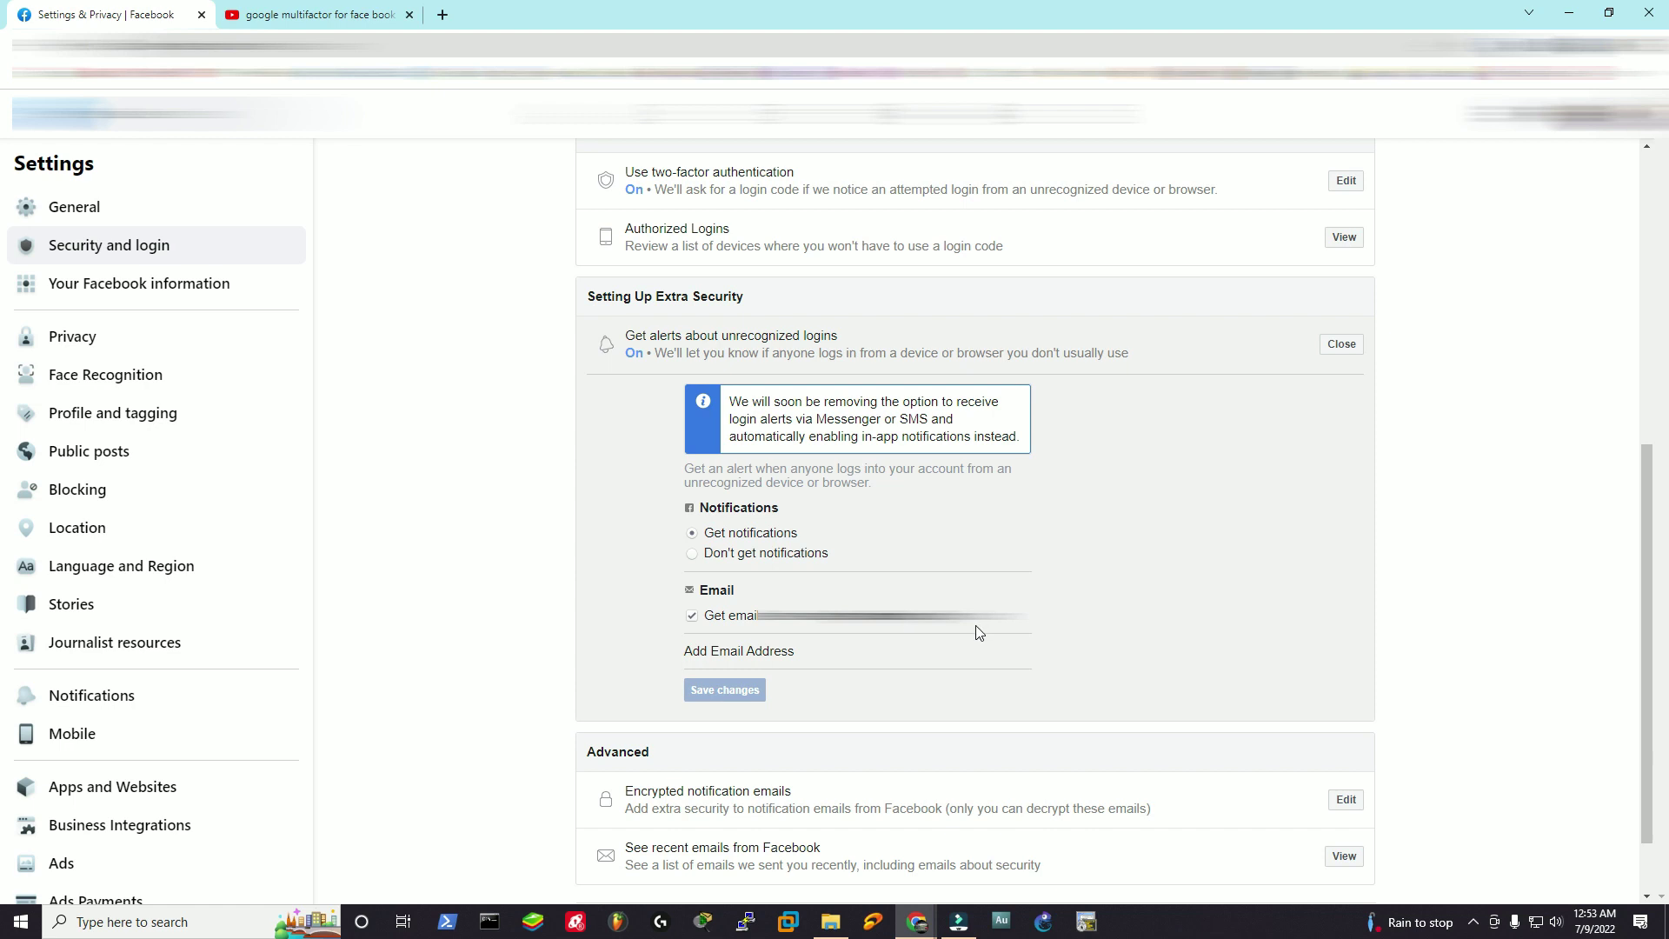
{"action": "left_click", "coordinate": [724, 690]}
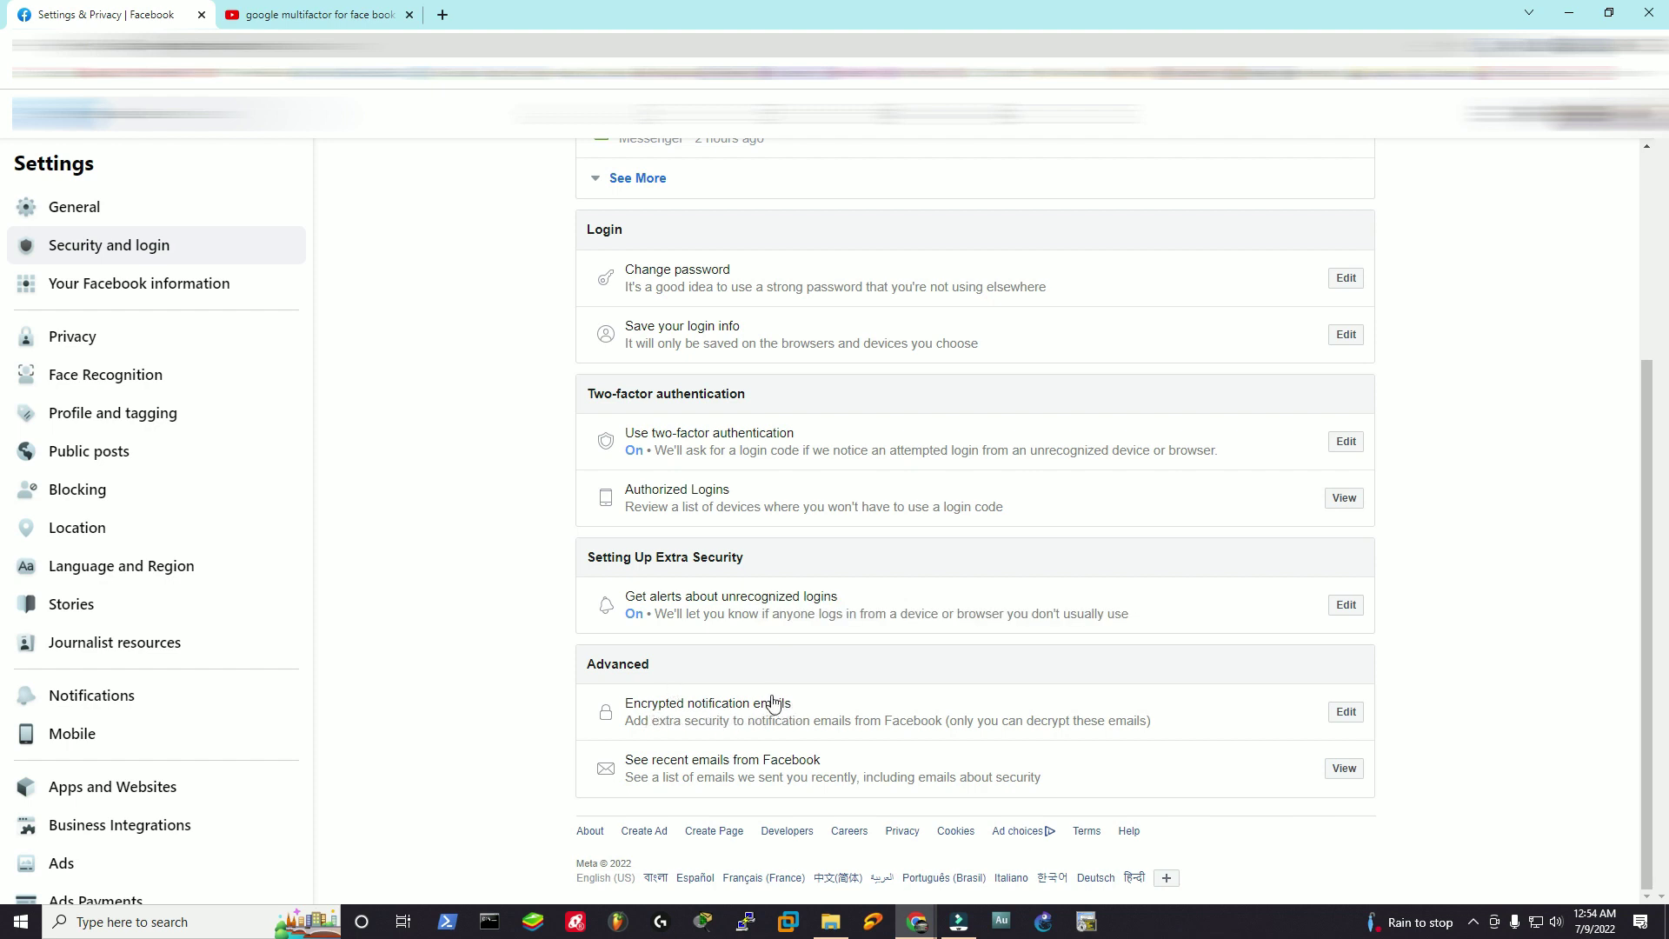
{"action": "left_click", "coordinate": [1350, 713]}
{"action": "scroll", "coordinate": [1301, 713], "scroll_direction": "down", "scroll_amount": 5}
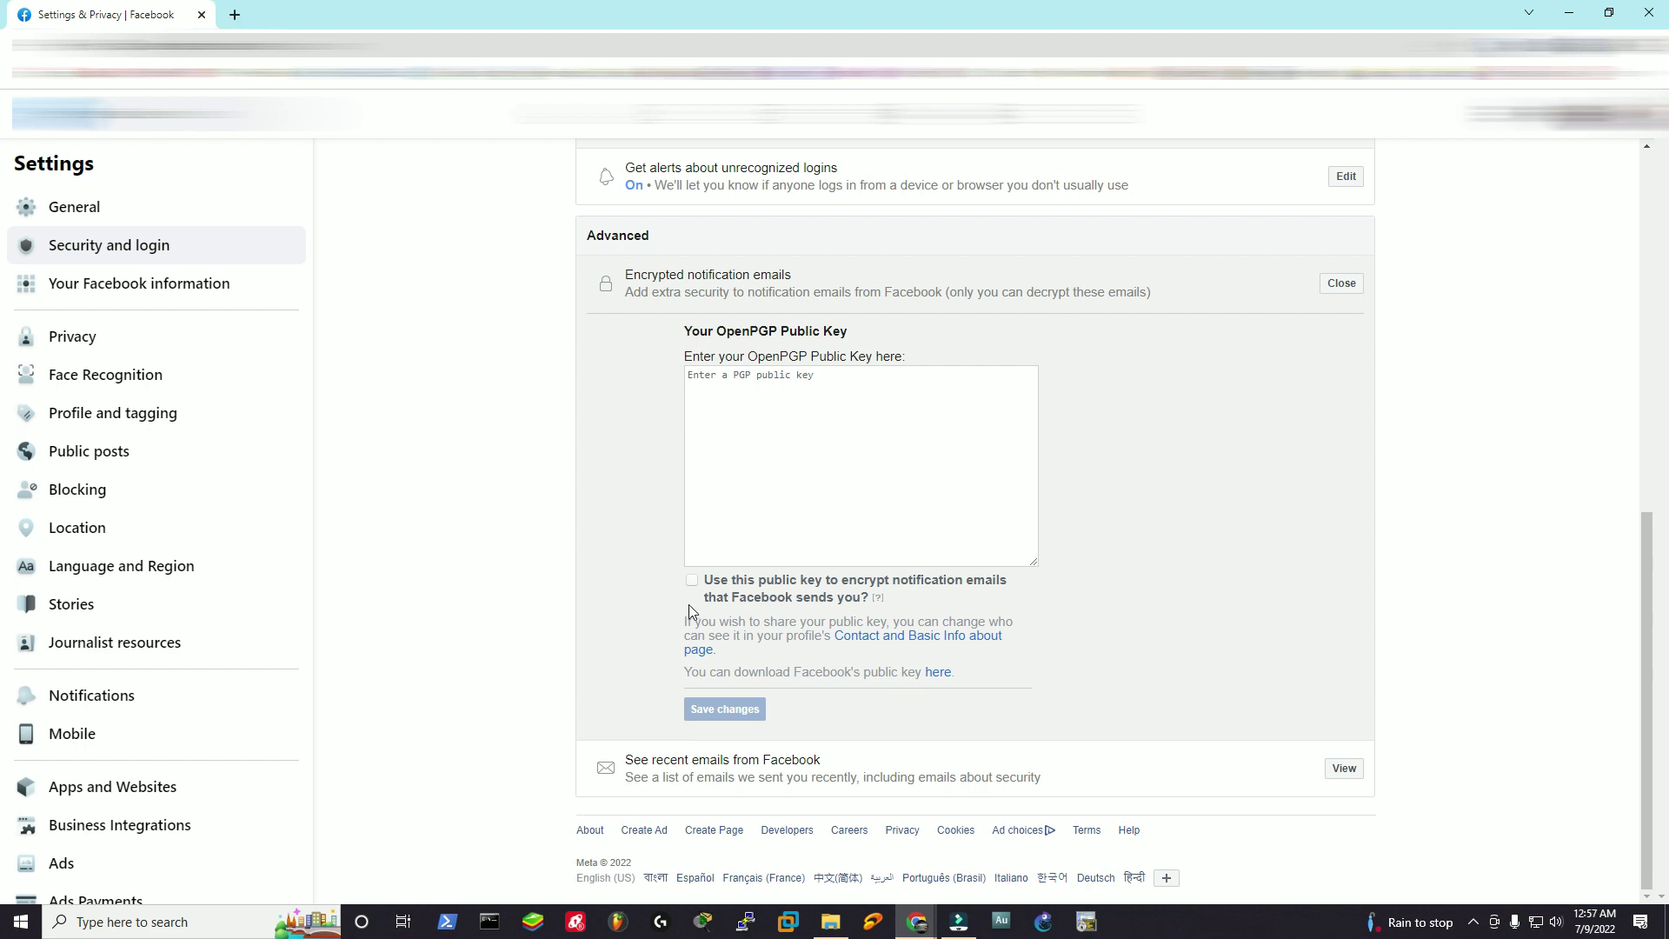
- Return from a terminal to Chrome and close the Encrypted notification emails panel
{"action": "left_click", "coordinate": [490, 922]}
{"action": "left_click", "coordinate": [1458, 407]}
{"action": "scroll", "coordinate": [911, 709], "scroll_direction": "up", "scroll_amount": 2}
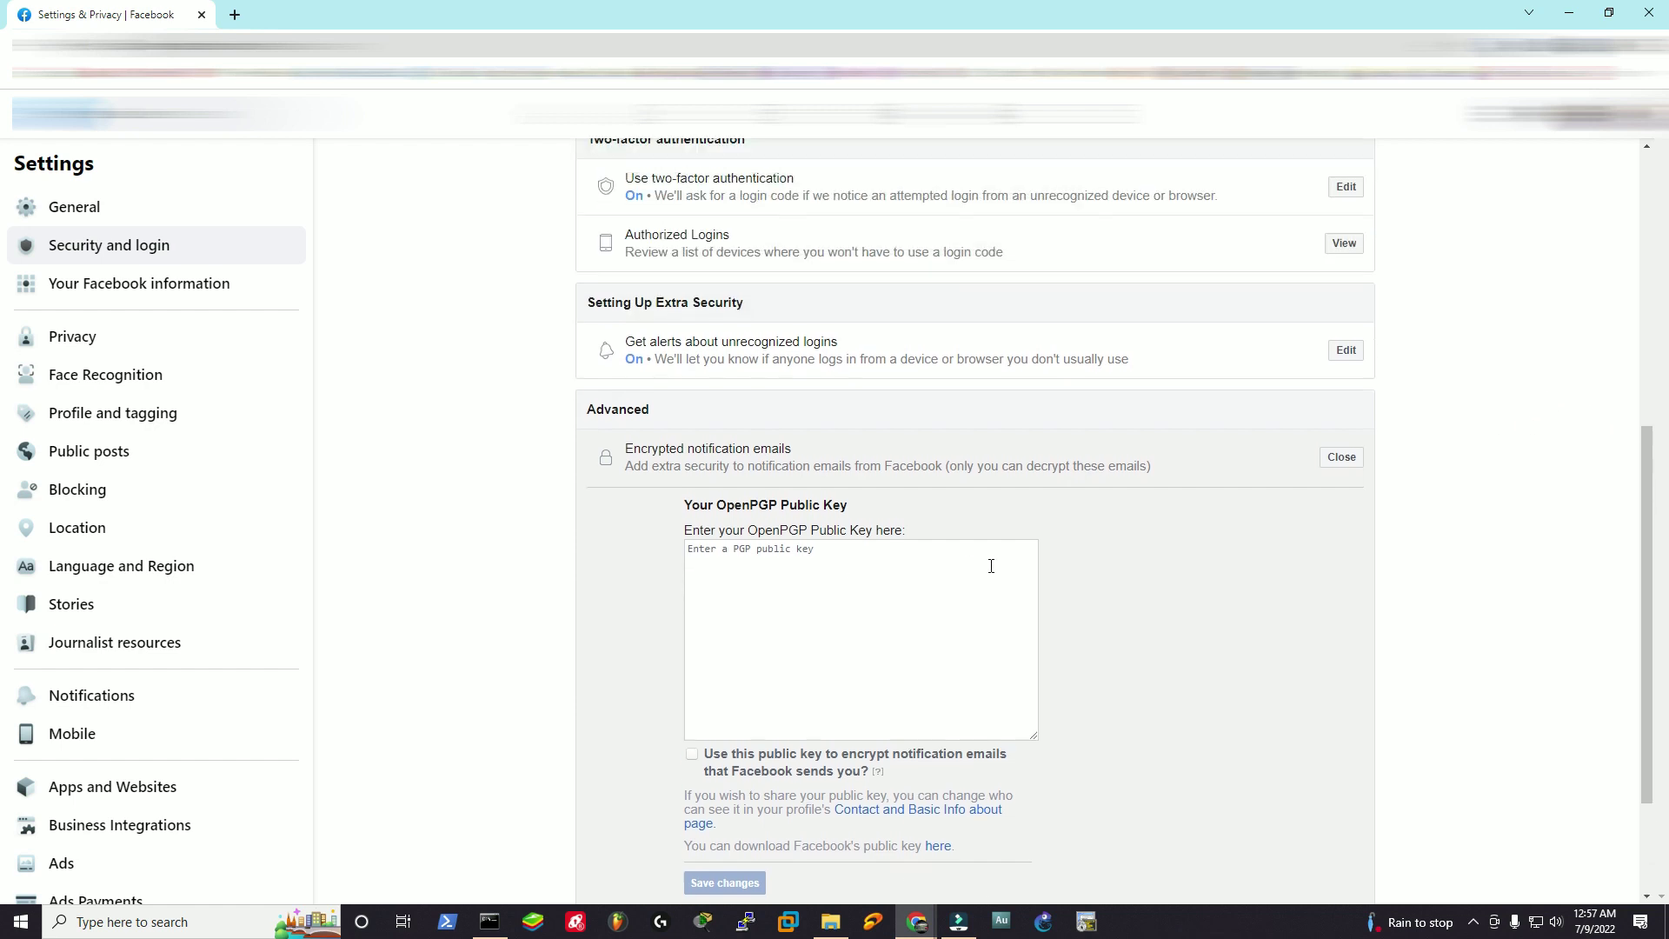
{"action": "scroll", "coordinate": [1007, 576], "scroll_direction": "down", "scroll_amount": 2}
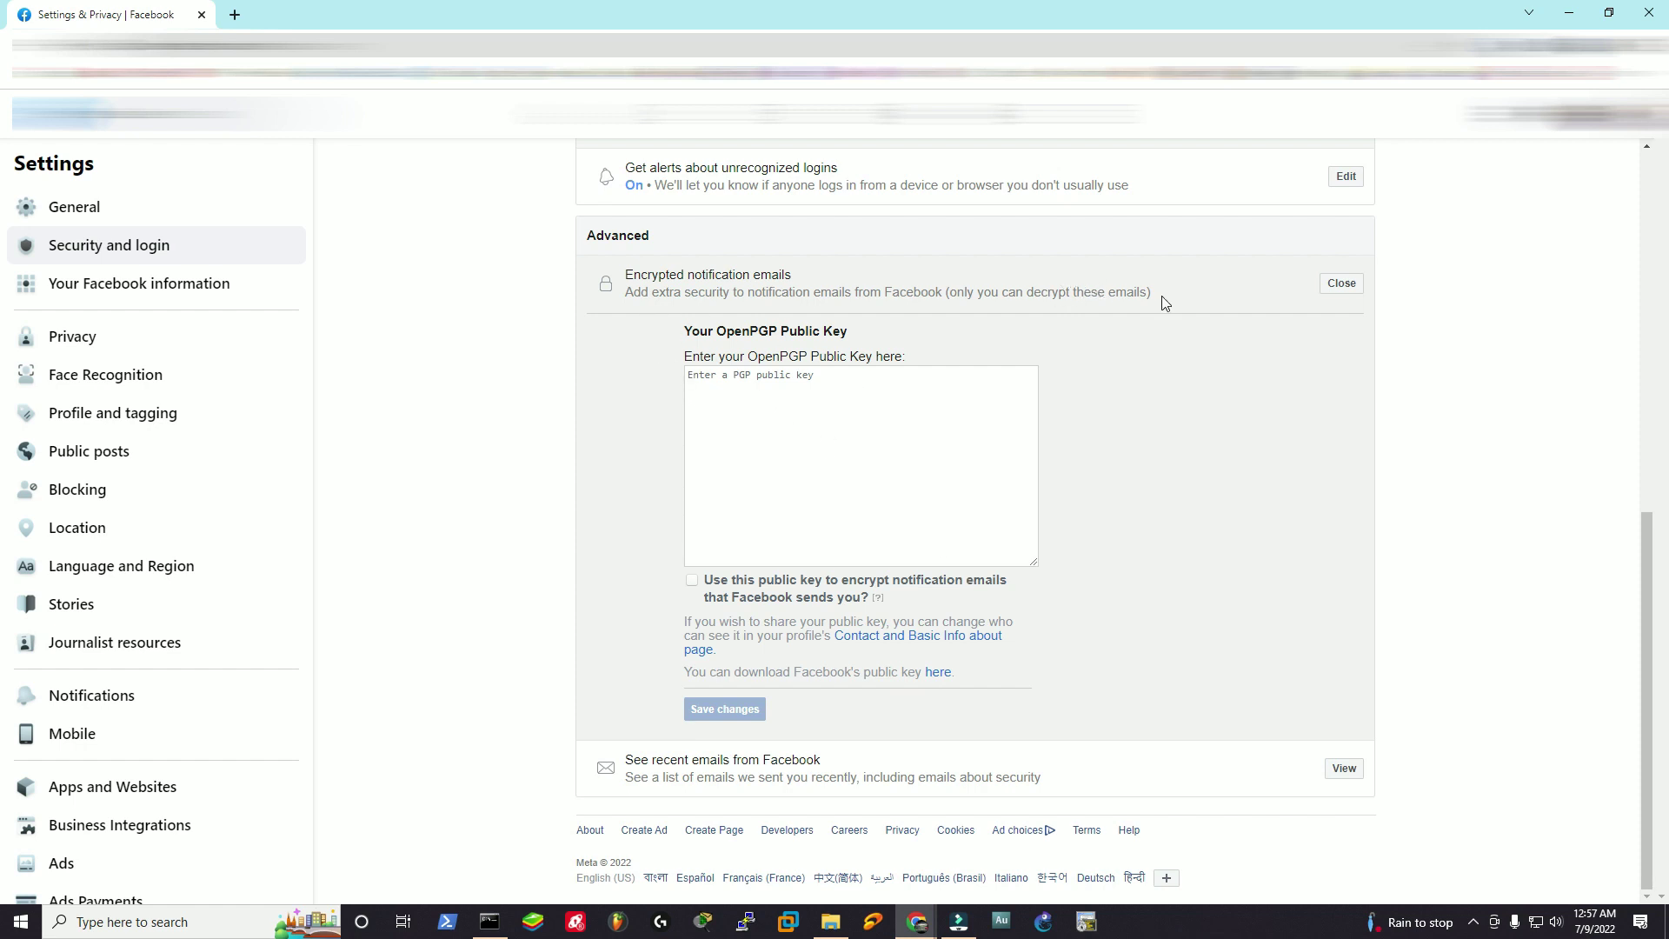
{"action": "left_click", "coordinate": [1345, 284]}
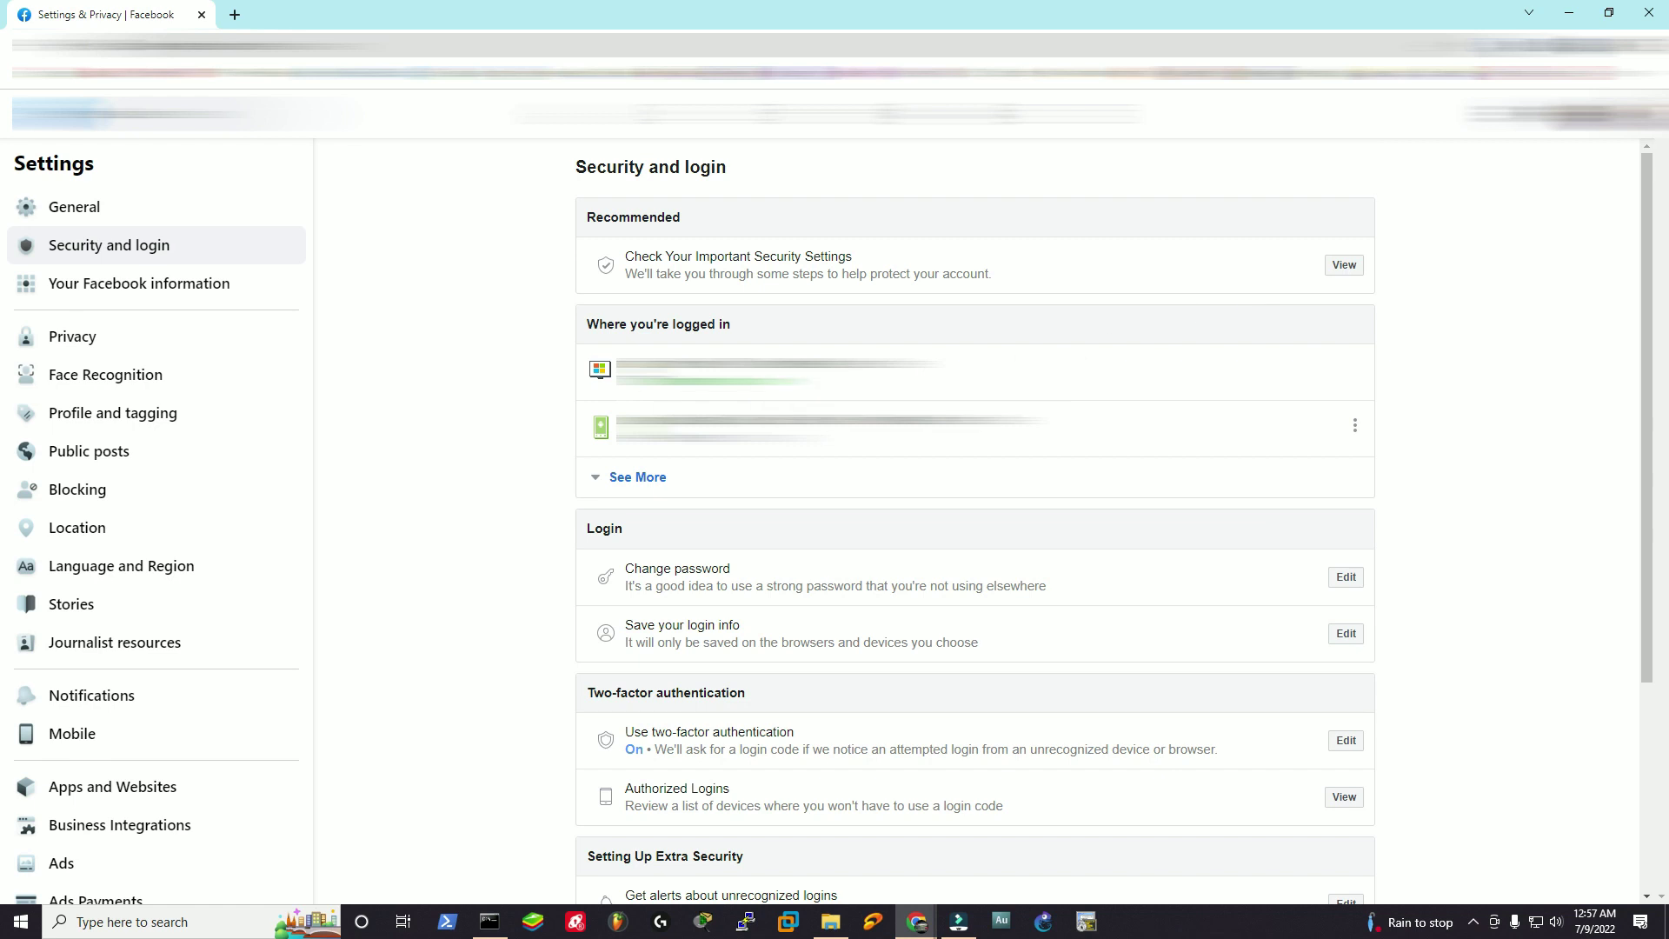
- Expand the full list of sessions under 'Where you're logged in' for review
{"action": "left_click", "coordinate": [641, 477]}
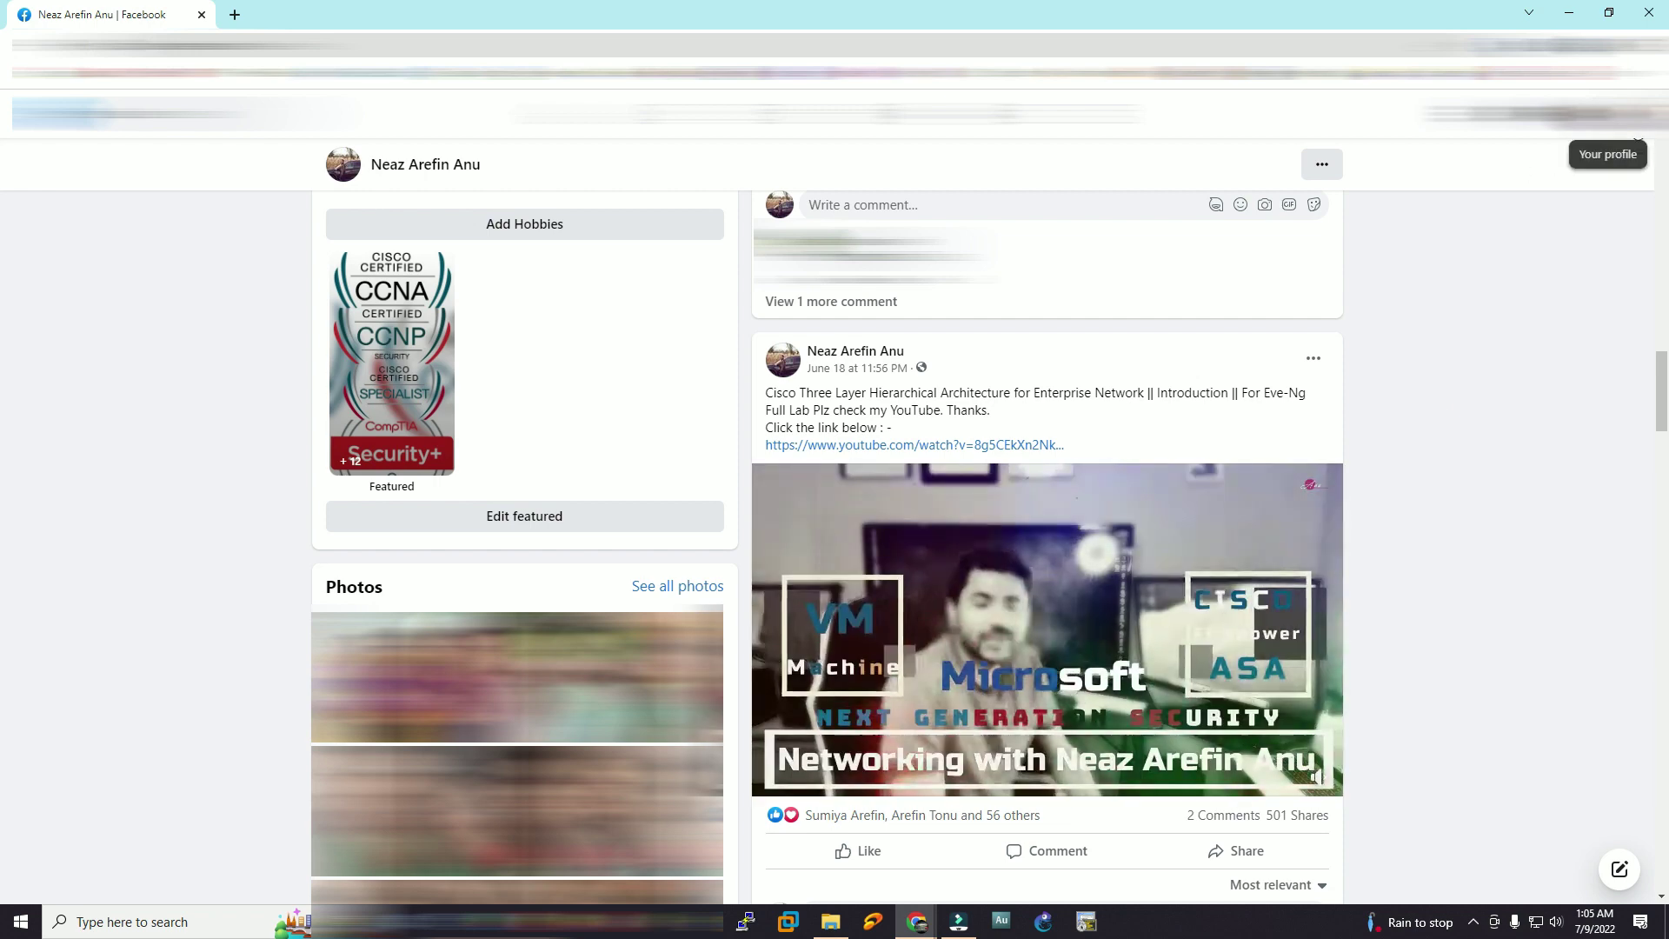
- Log out of the Facebook account and open a new Incognito window
{"action": "left_click", "coordinate": [1634, 113]}
{"action": "left_click", "coordinate": [1443, 455]}
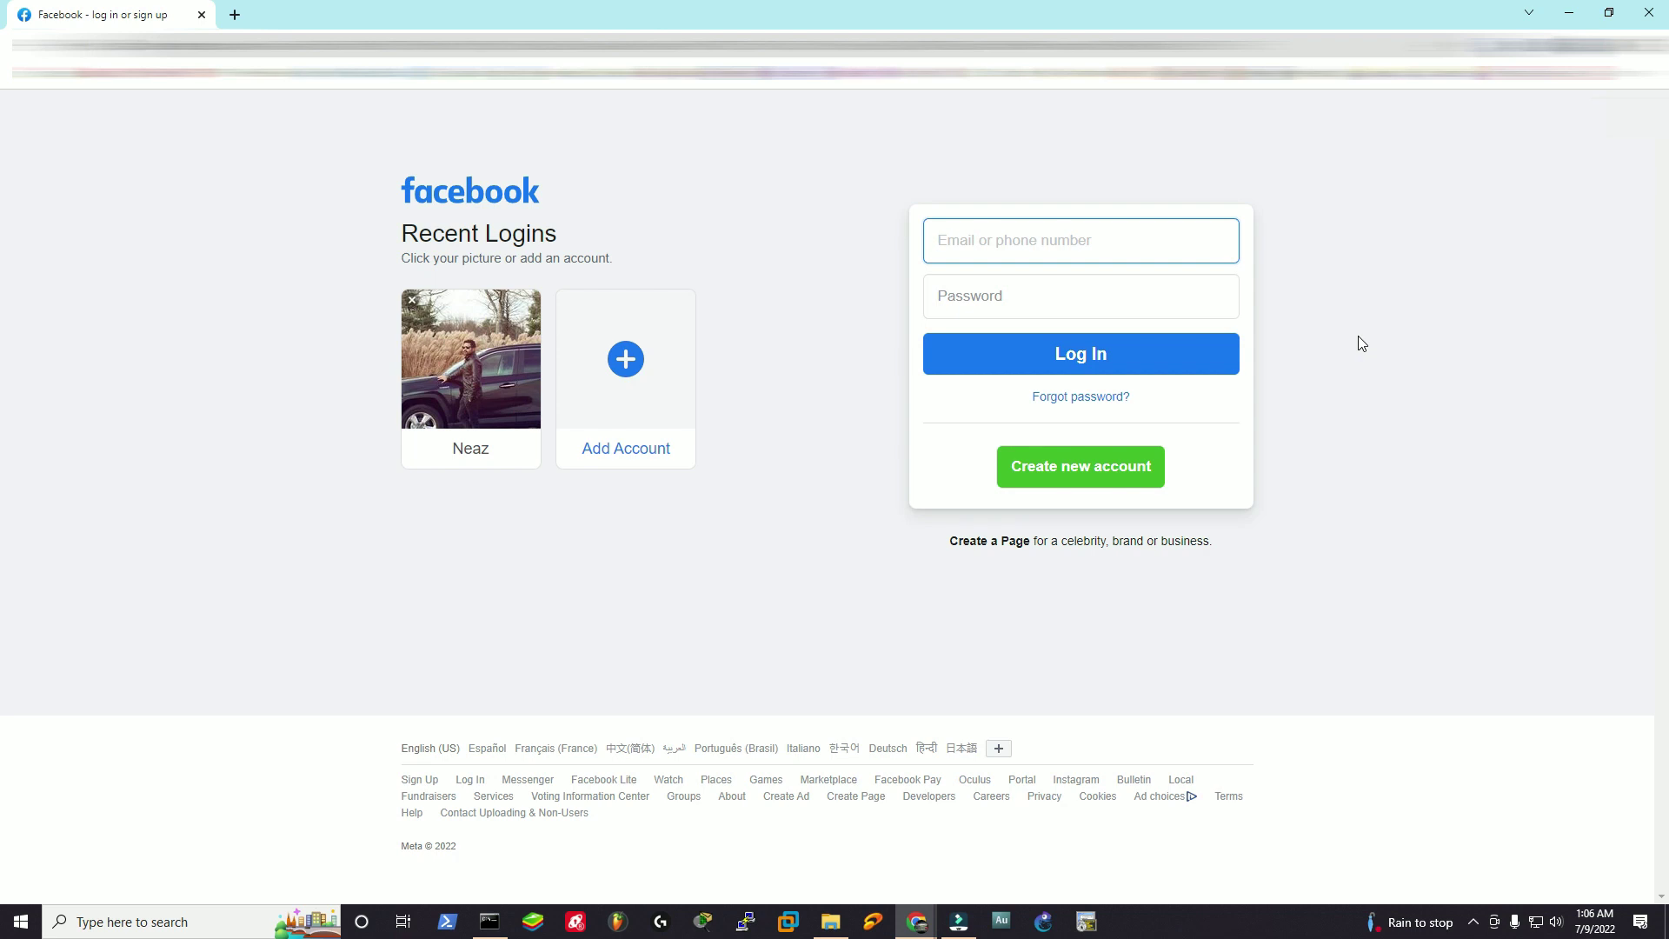
{"action": "key", "text": "ctrl+shift+n"}
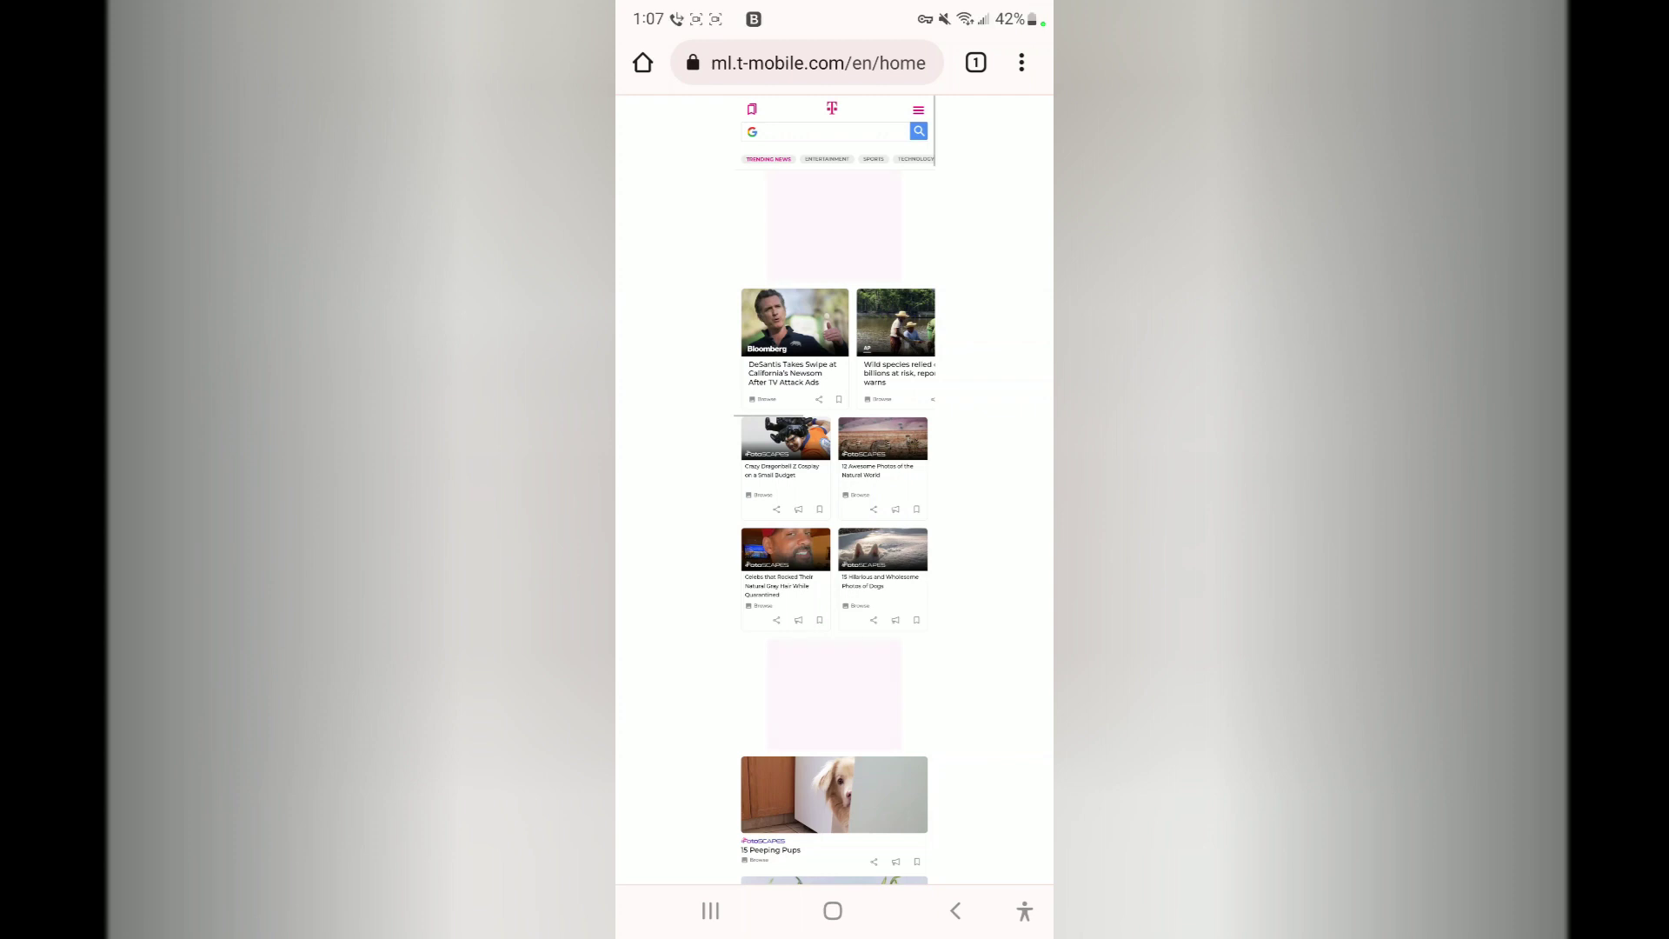
- Open Chrome's three-dot options menu on the phone
{"action": "left_click", "coordinate": [1021, 62]}
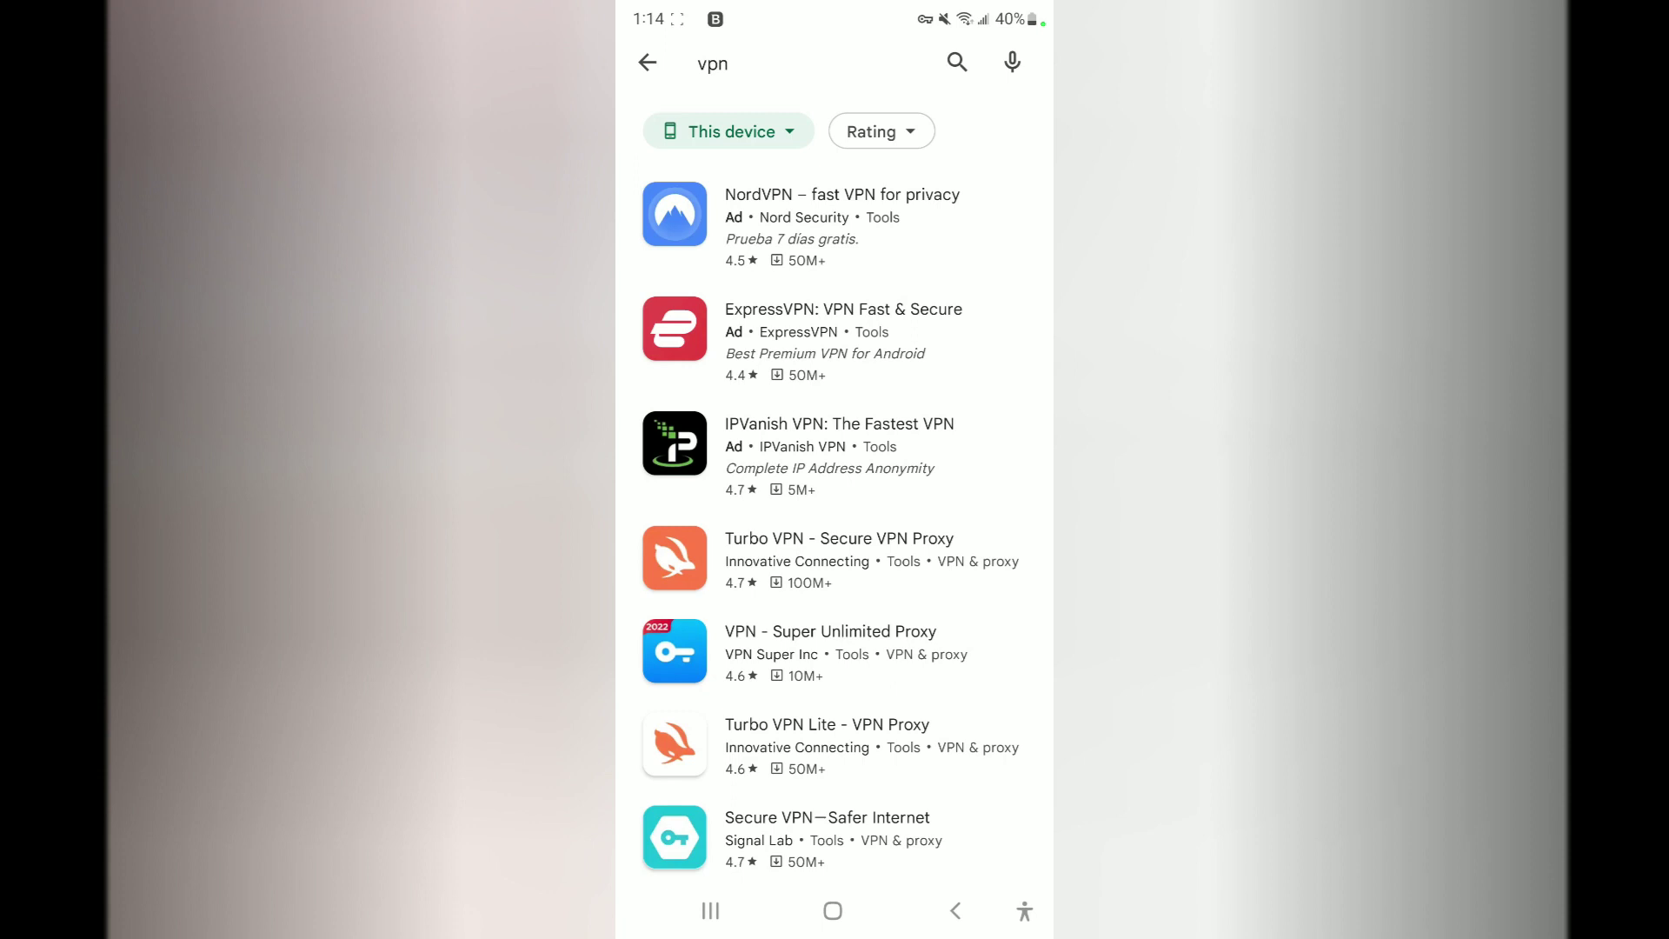
- Browse the VPN search results, then launch Bitdefender VPN from the home screen
{"action": "scroll", "coordinate": [835, 522], "scroll_direction": "down", "scroll_amount": 3}
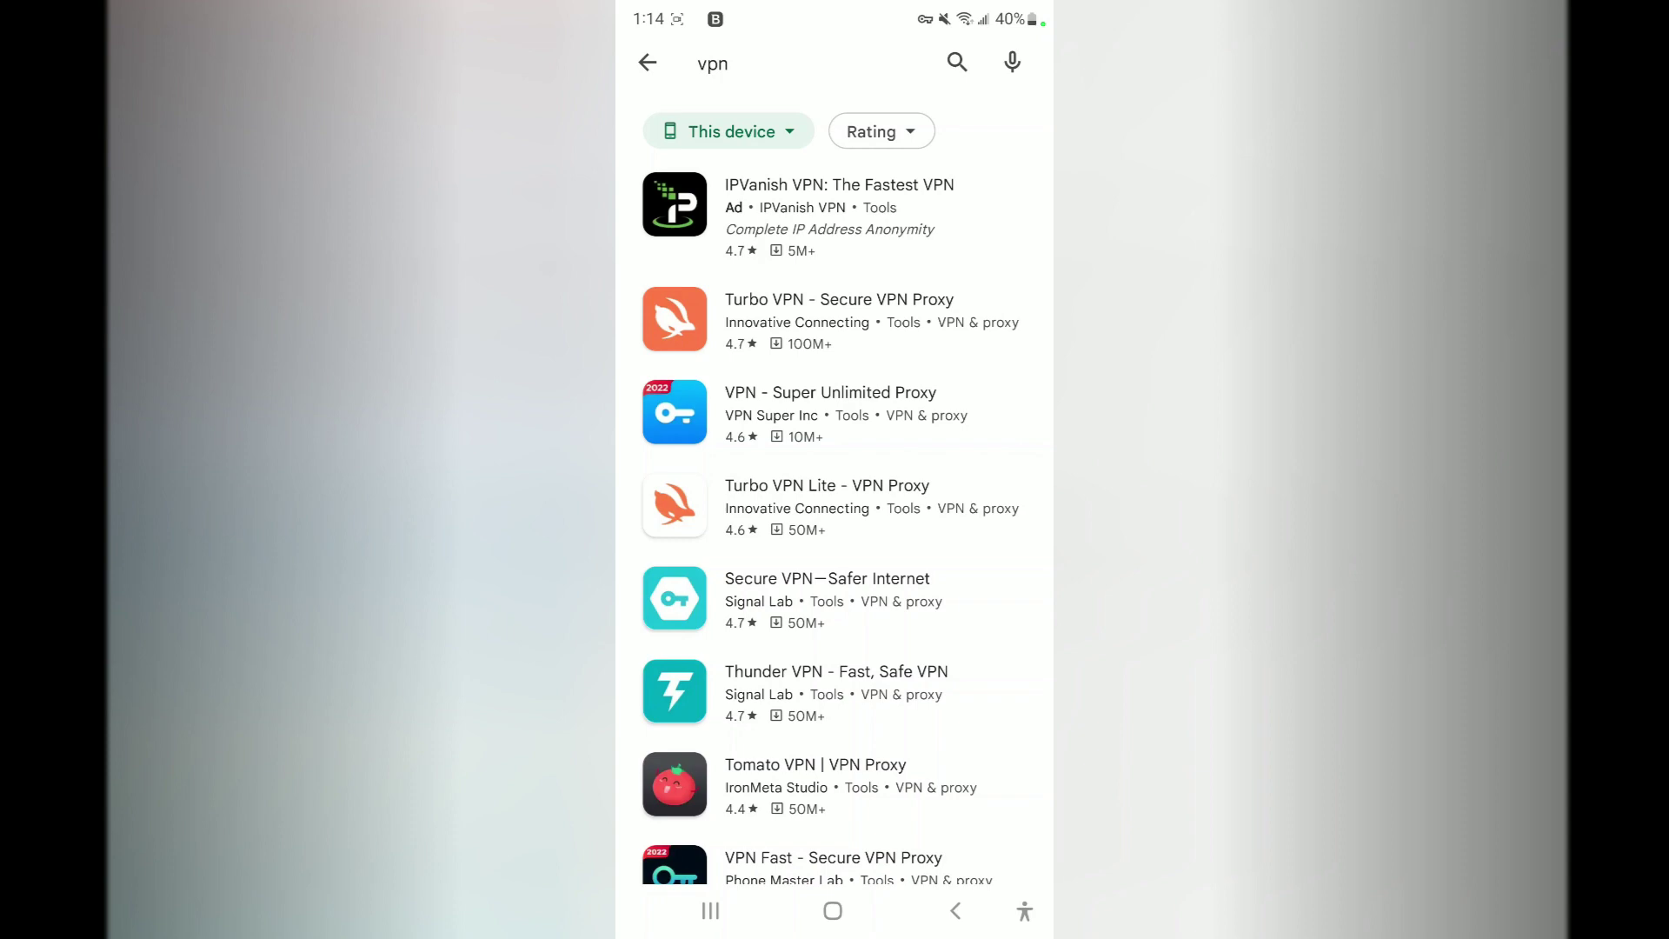
{"action": "left_click", "coordinate": [833, 911]}
{"action": "left_click", "coordinate": [774, 667]}
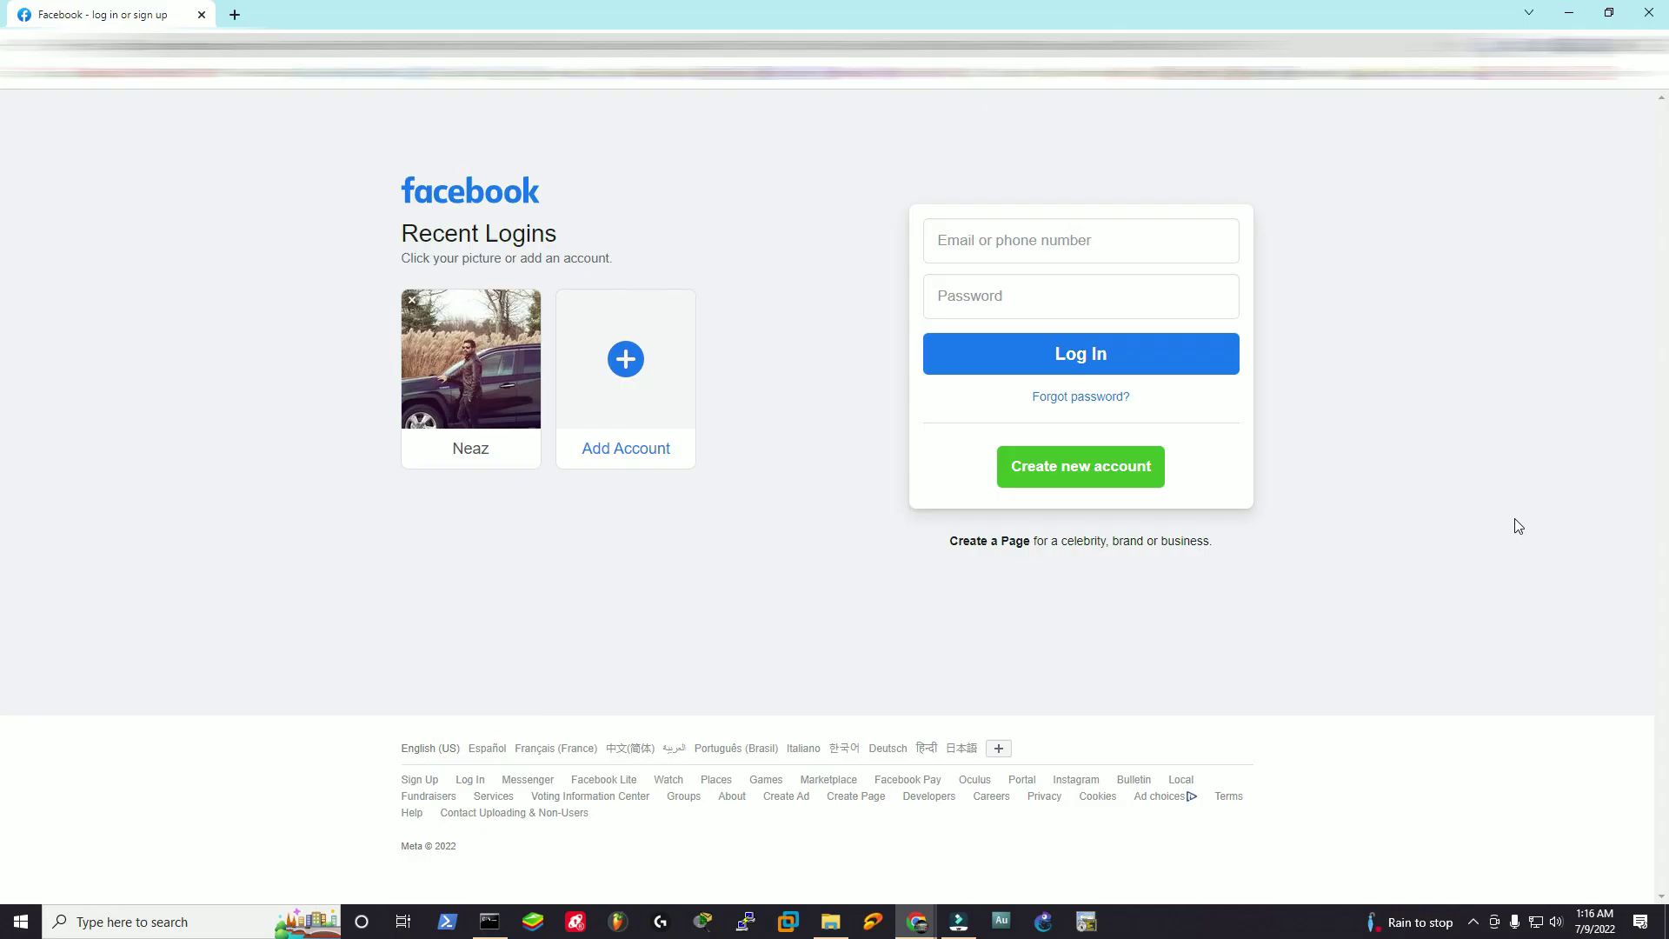
- Check Bitdefender VPN's secured status from the system tray, close it, and view Bitdefender Central
{"action": "left_click", "coordinate": [1474, 921]}
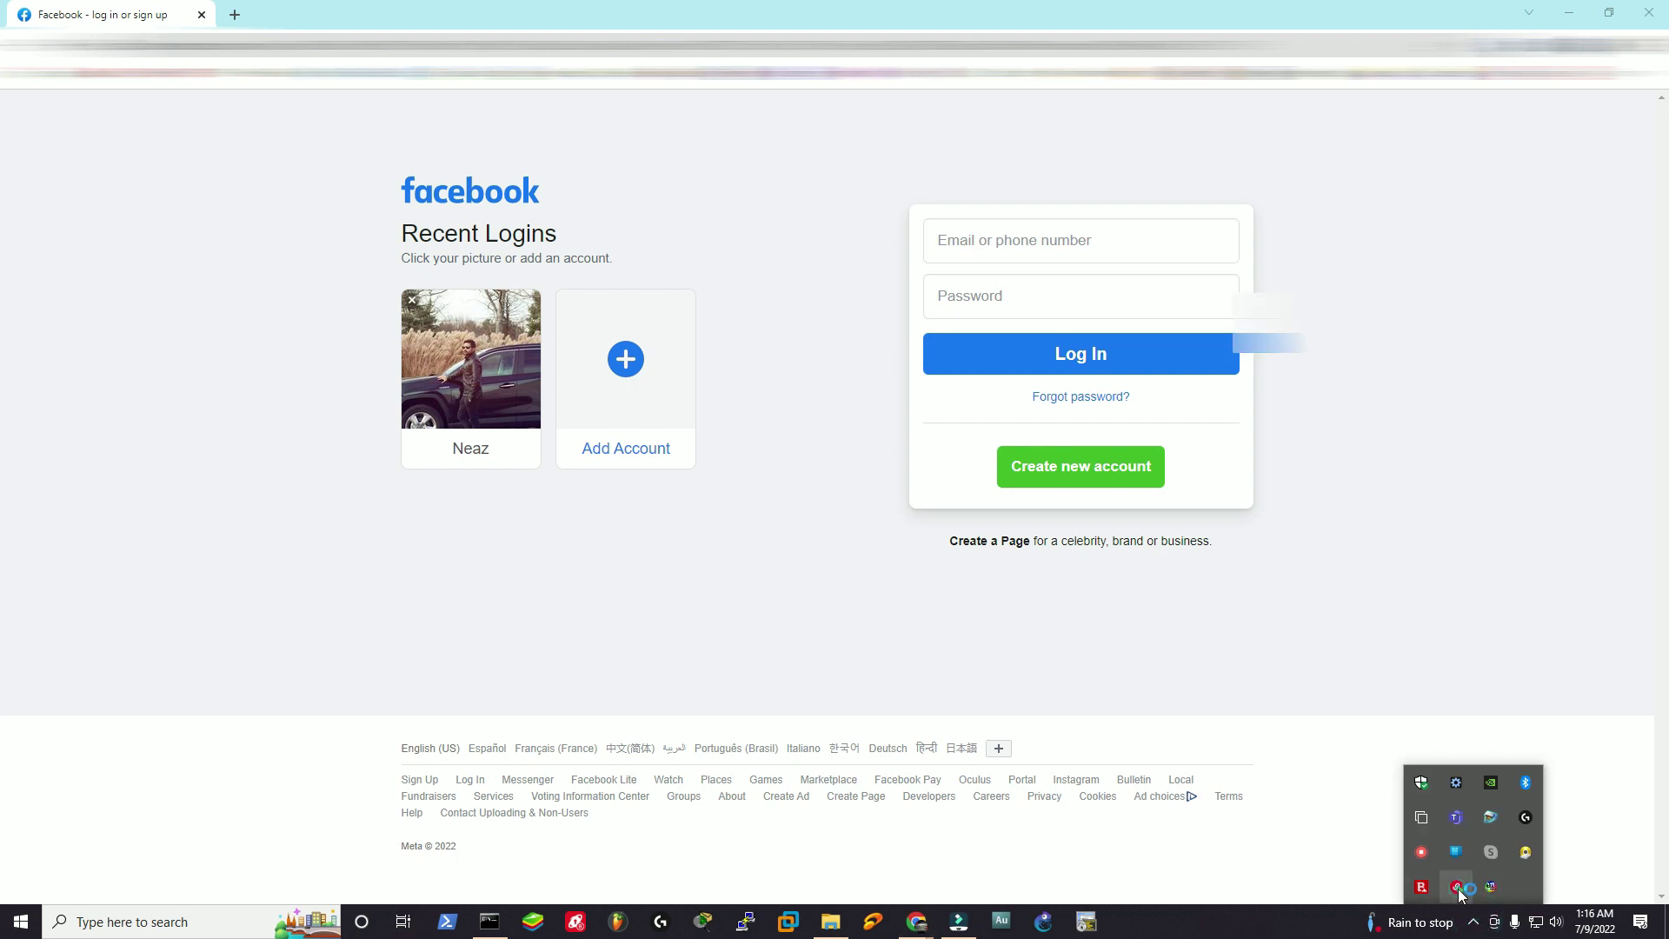
{"action": "left_click", "coordinate": [1458, 889]}
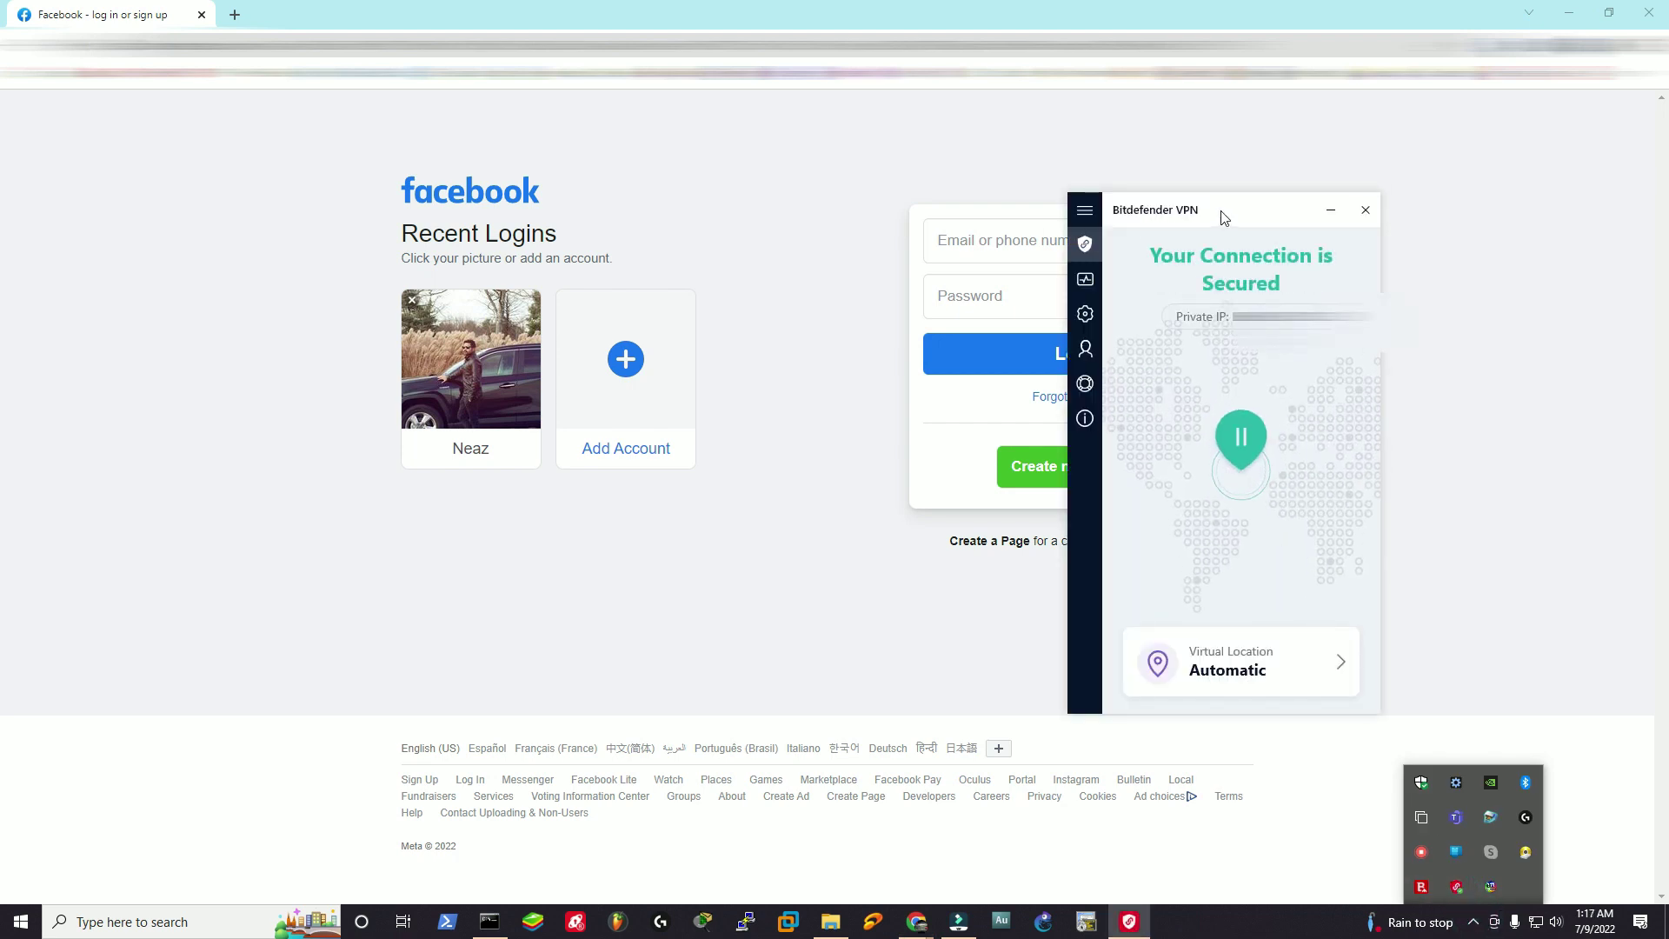
{"action": "left_click", "coordinate": [1430, 585]}
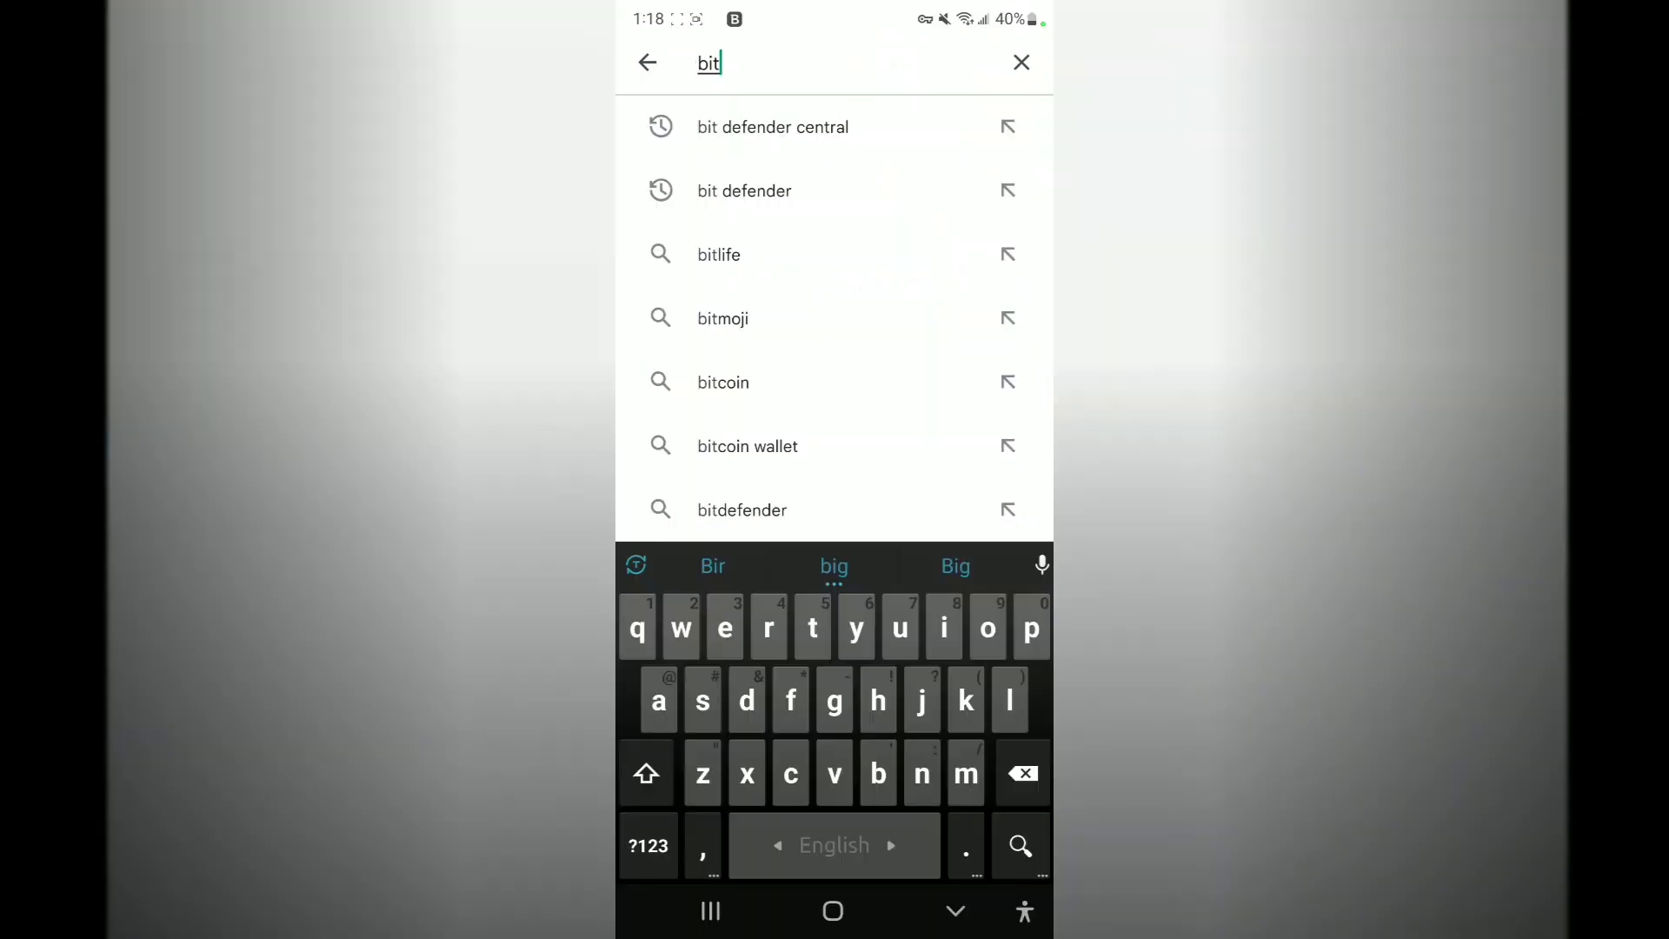
{"action": "left_click", "coordinate": [773, 127]}
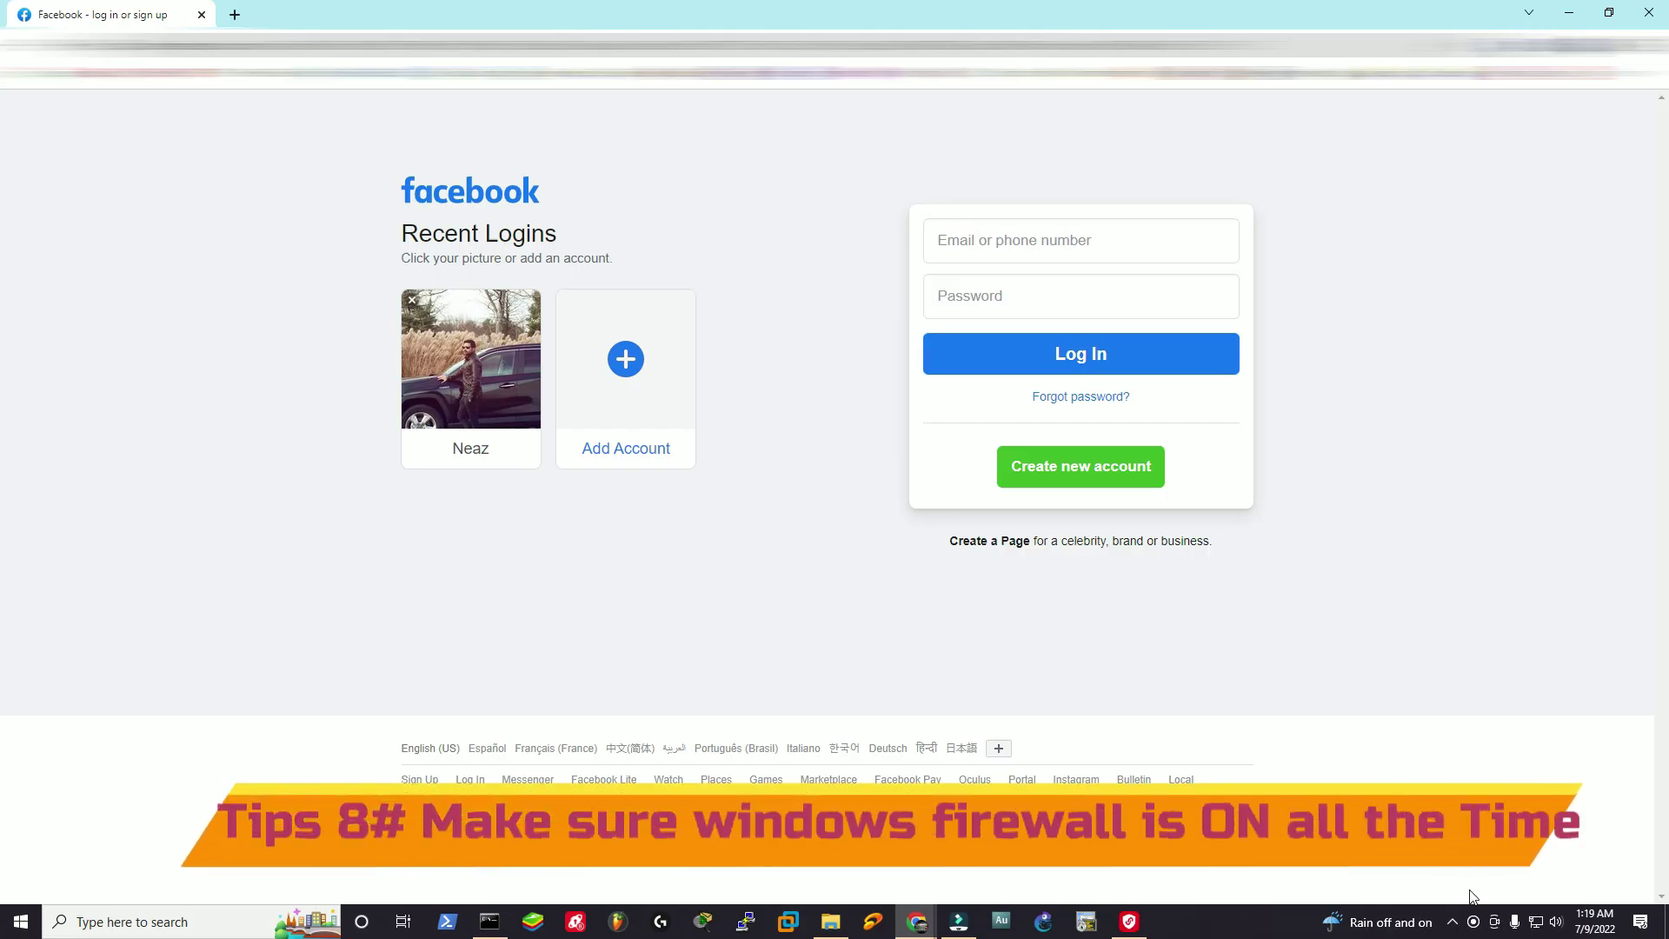
- Confirm Windows Security shows no action needed, then search 'windows' from the taskbar
{"action": "left_click", "coordinate": [1451, 921]}
{"action": "left_click", "coordinate": [1422, 778]}
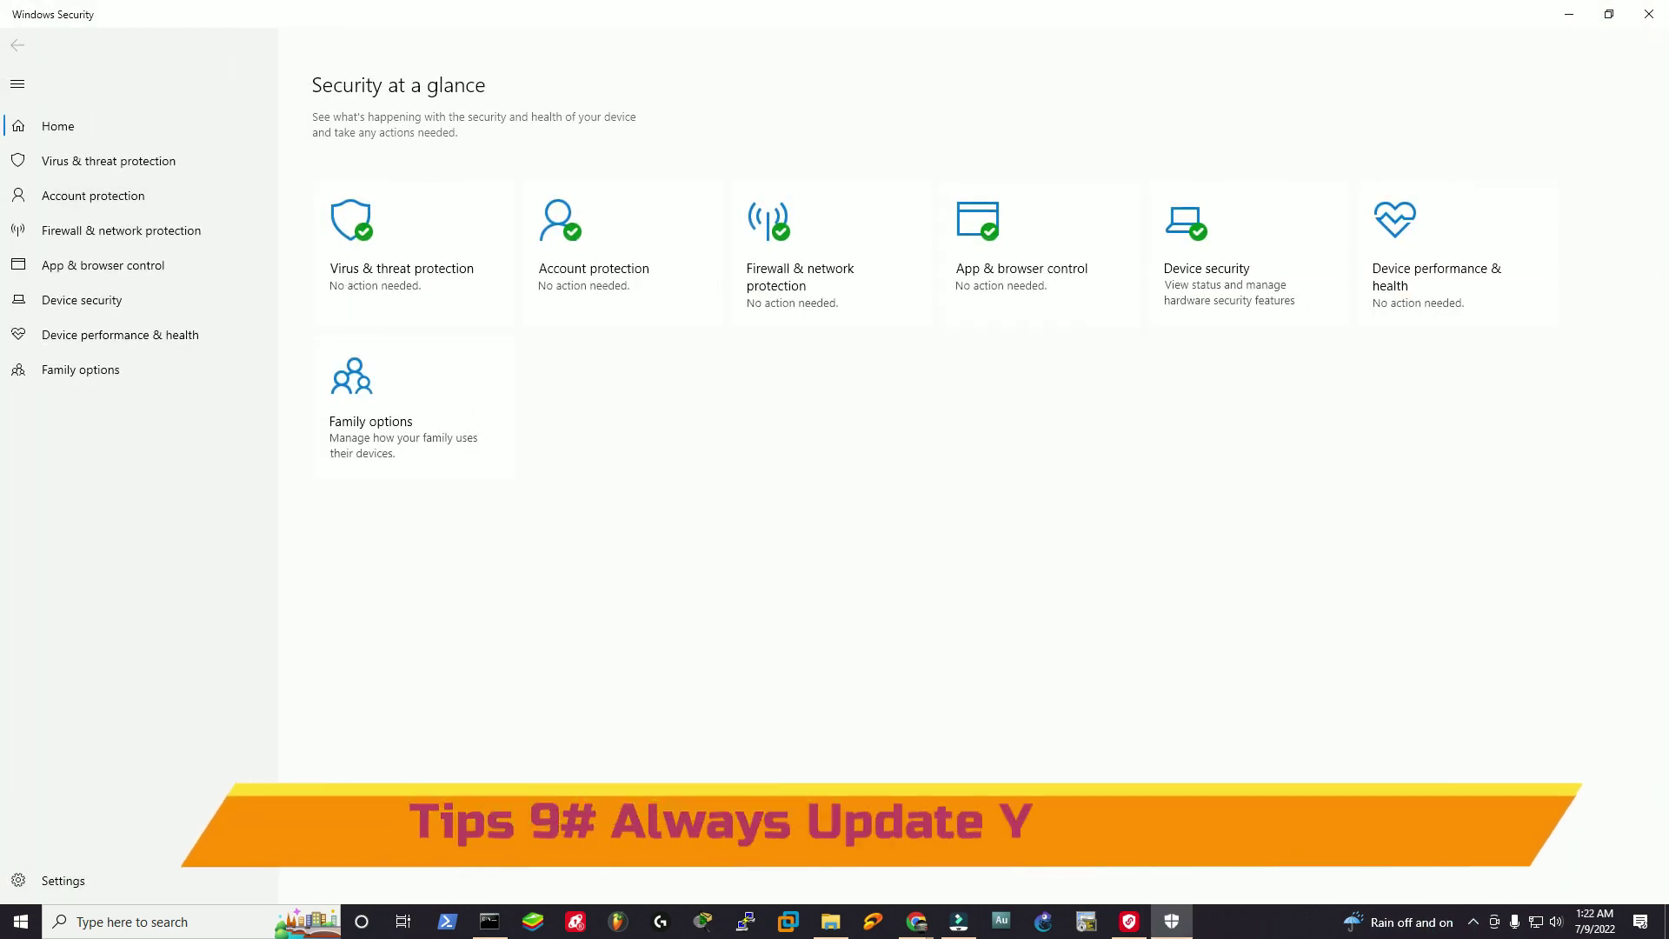
{"action": "left_click", "coordinate": [131, 921]}
{"action": "left_click", "coordinate": [1100, 728]}
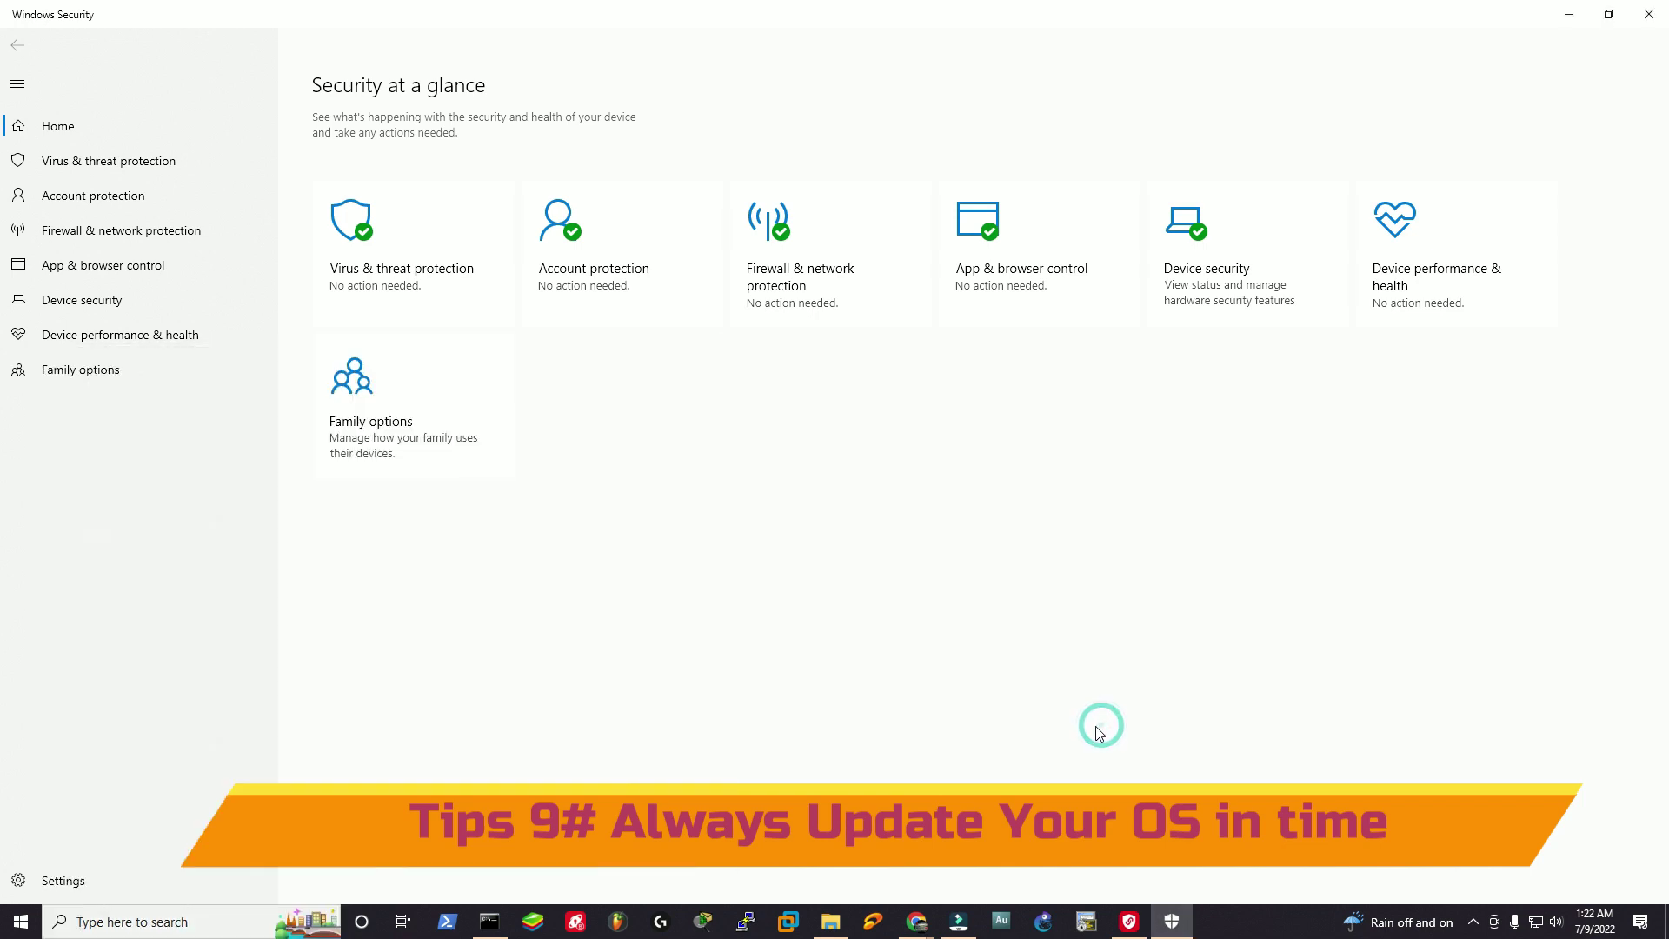
{"action": "left_click", "coordinate": [219, 922]}
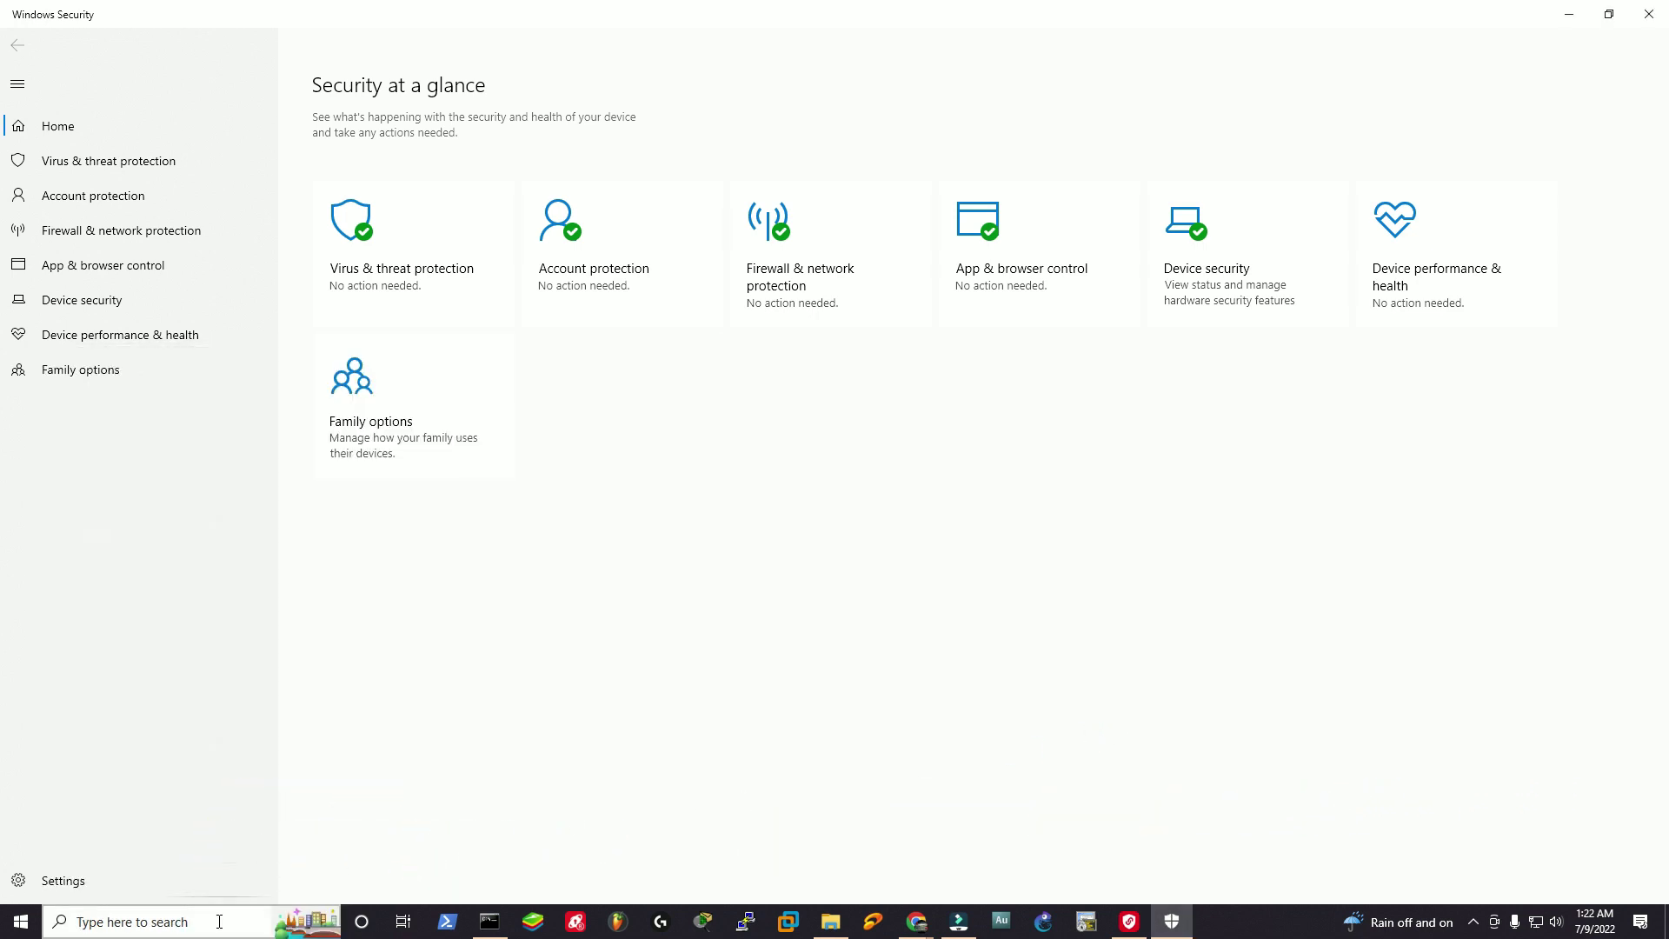
{"action": "type", "text": "windows"}
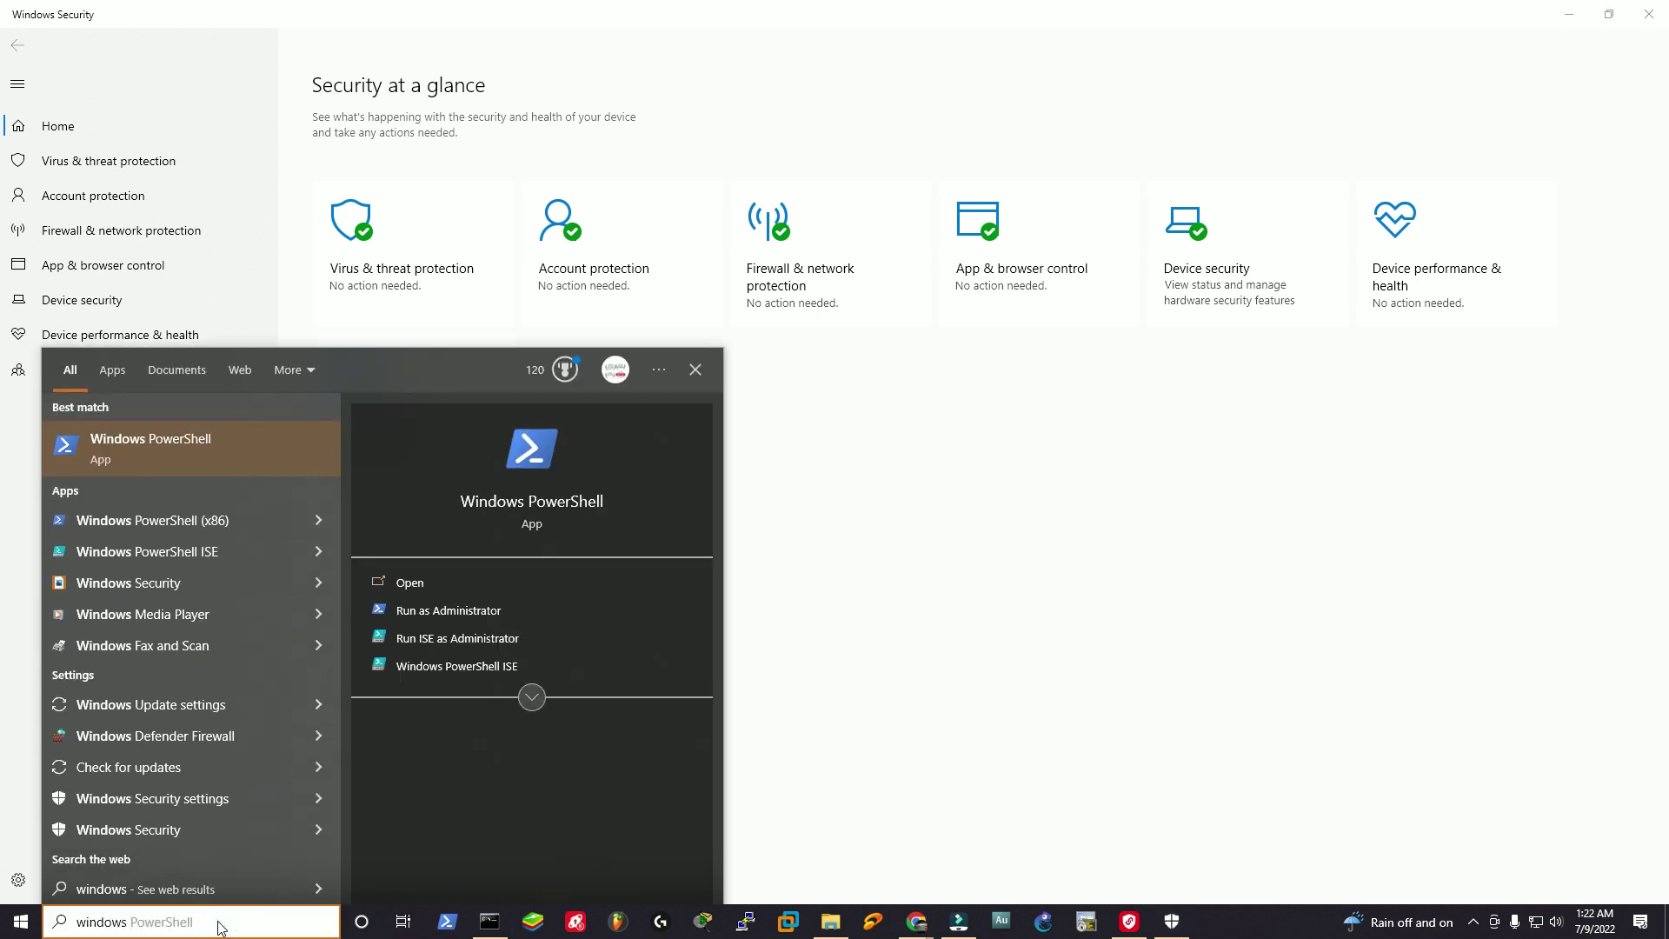
{"action": "left_click", "coordinate": [173, 767]}
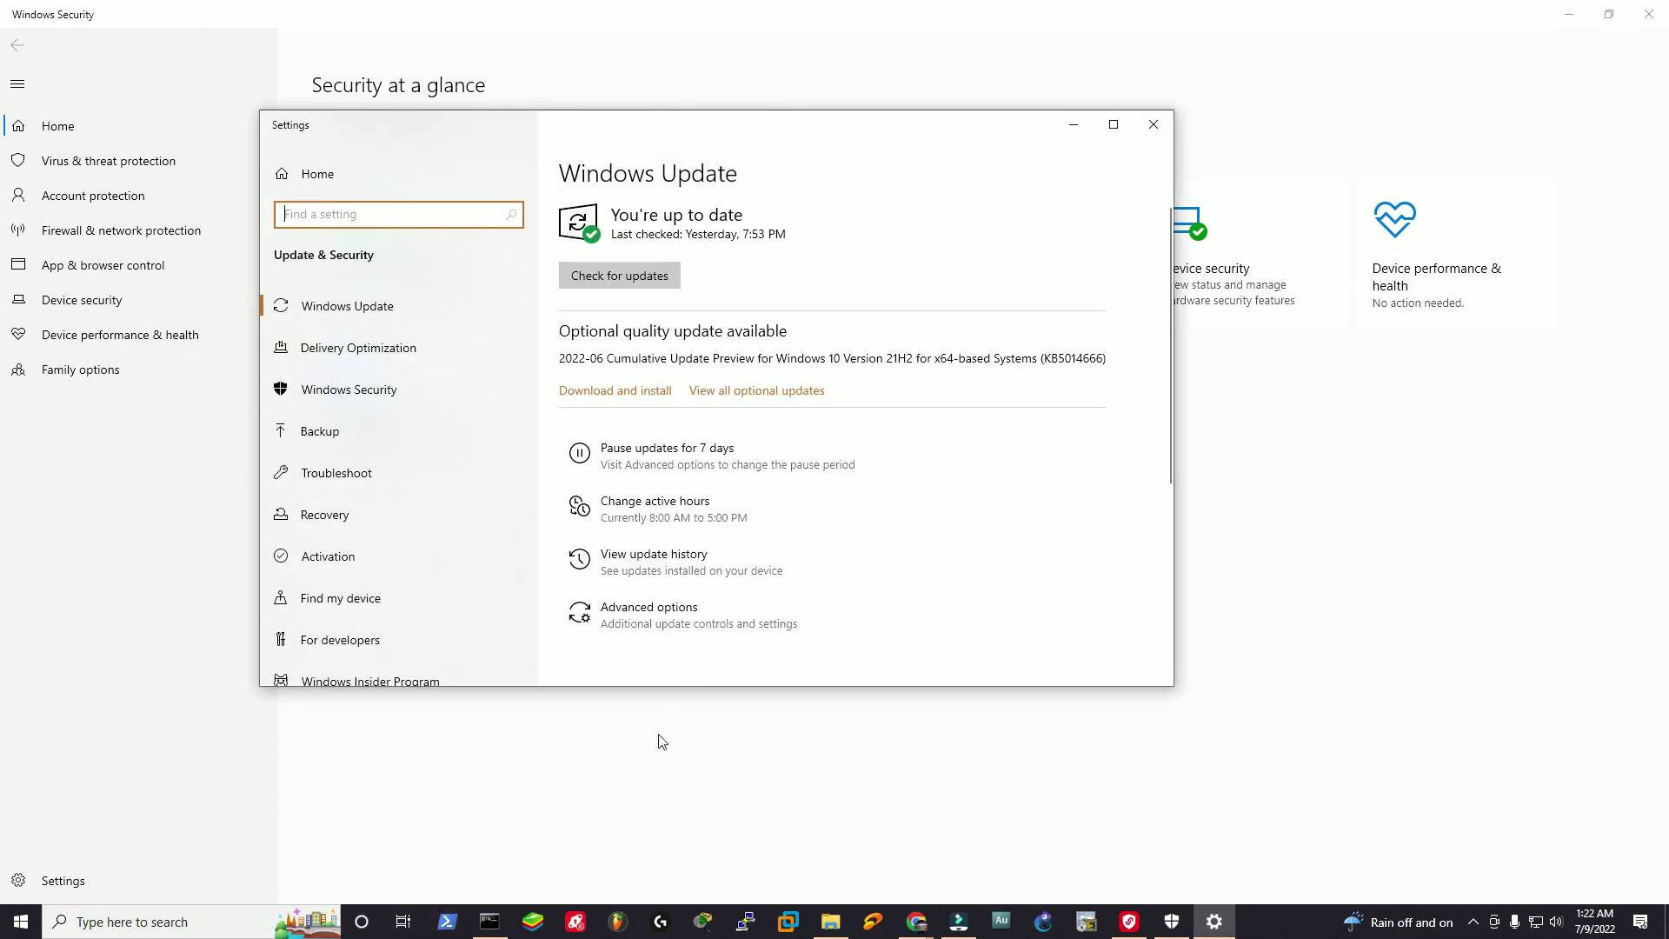